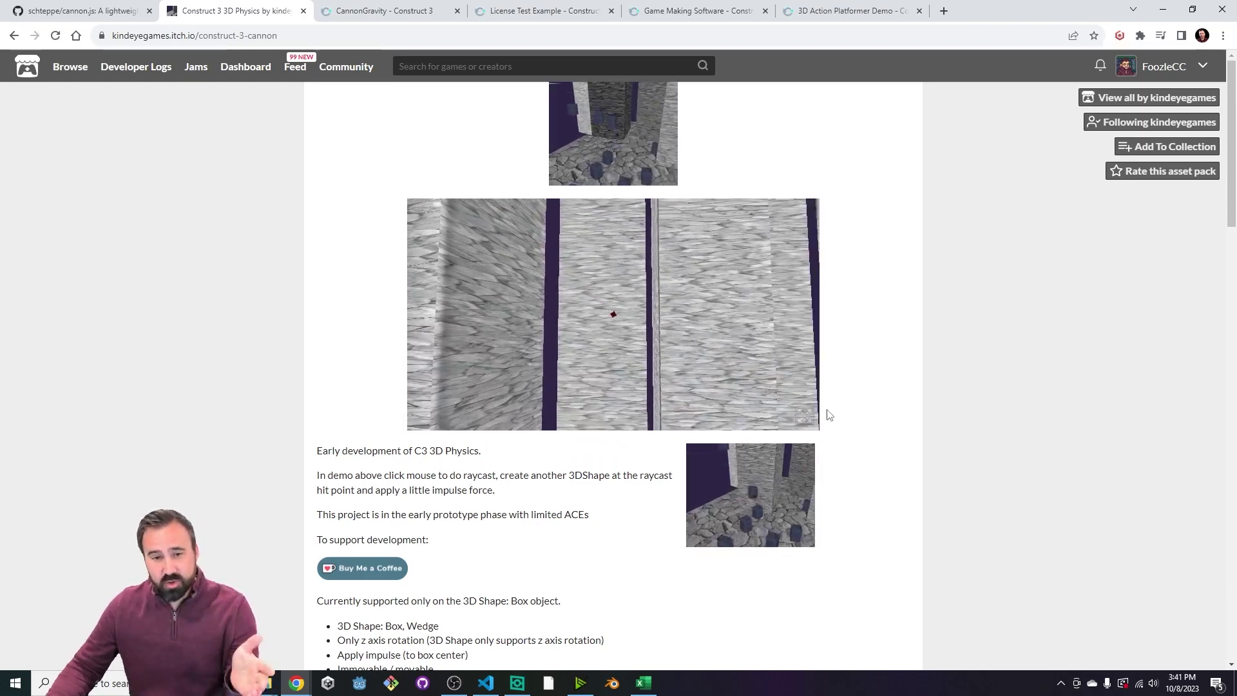
View the Construct 3 Cannon physics demo in full screen, exit it, and look at the cannon.js repository on GitHub.
{"action": "left_click", "coordinate": [805, 416]}
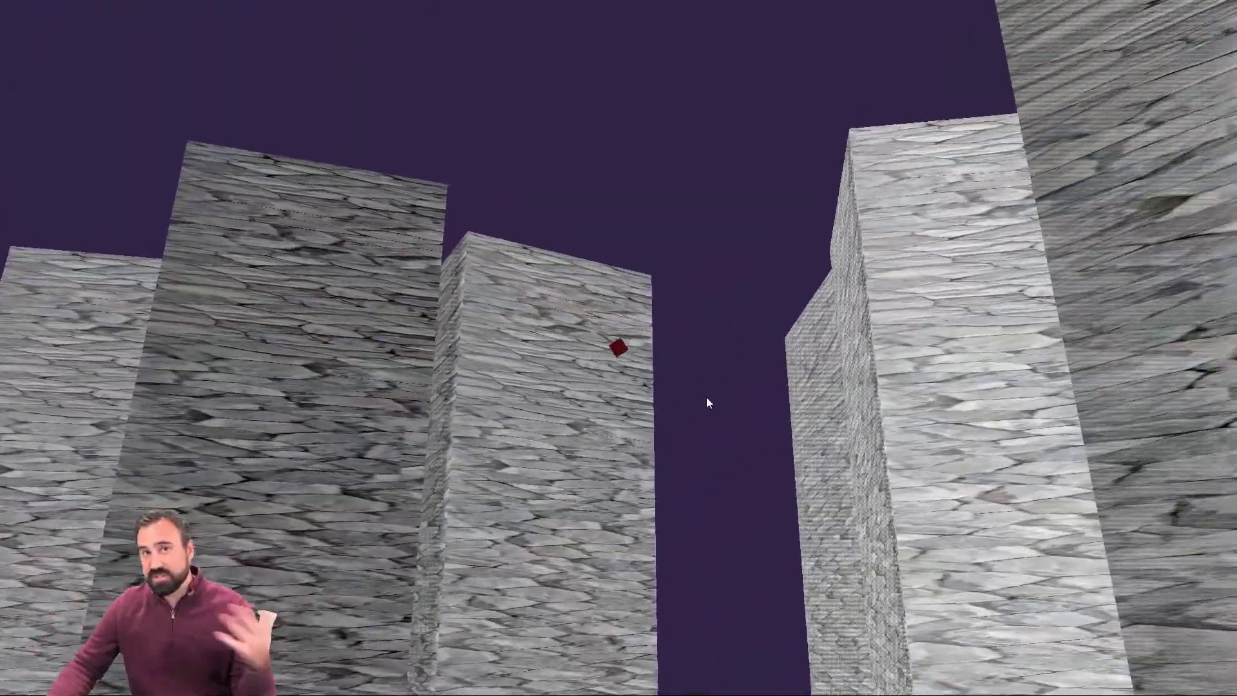
{"action": "key", "text": "Escape"}
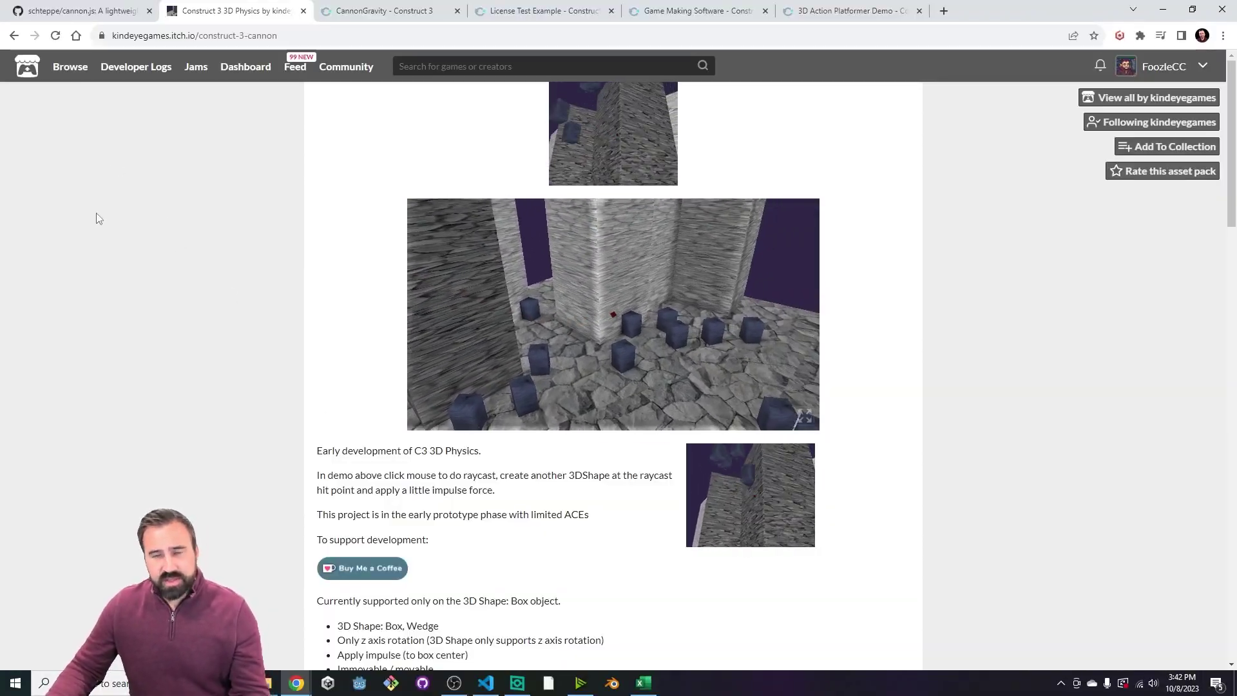
{"action": "left_click", "coordinate": [81, 11]}
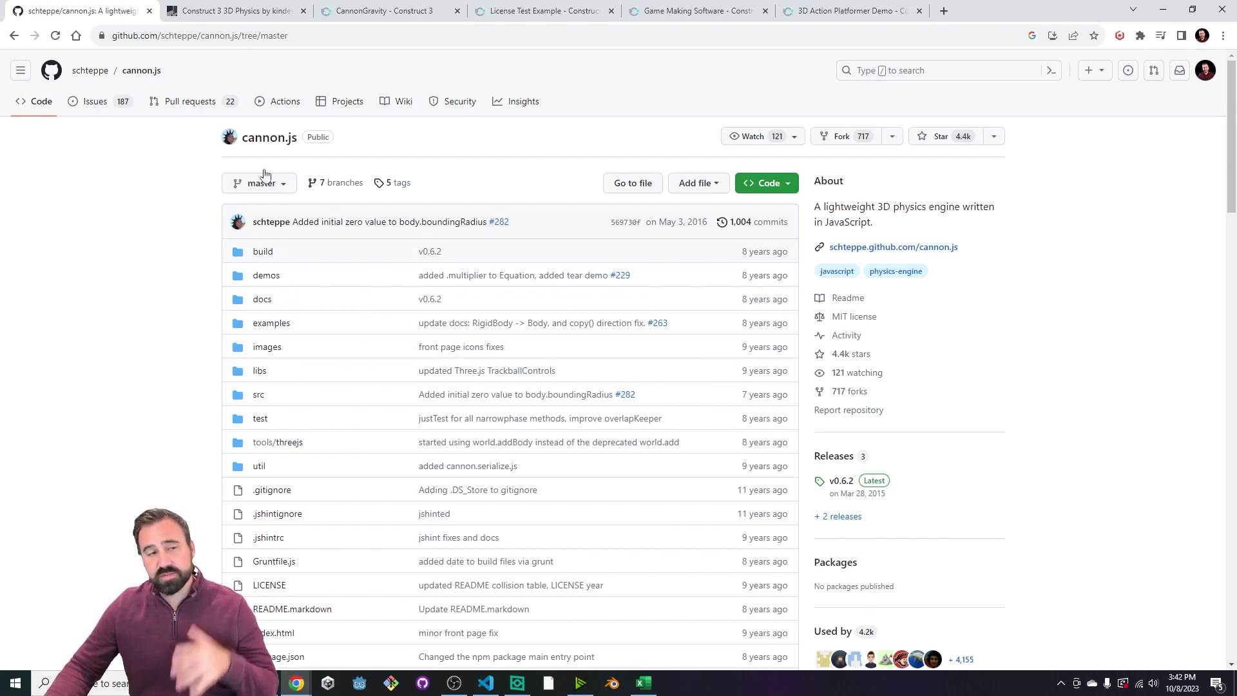
Review the Construct 3 Cannon addon's itch.io page: supported features, downloads, development log, comments and potential paid-version features.
{"action": "left_click", "coordinate": [250, 5]}
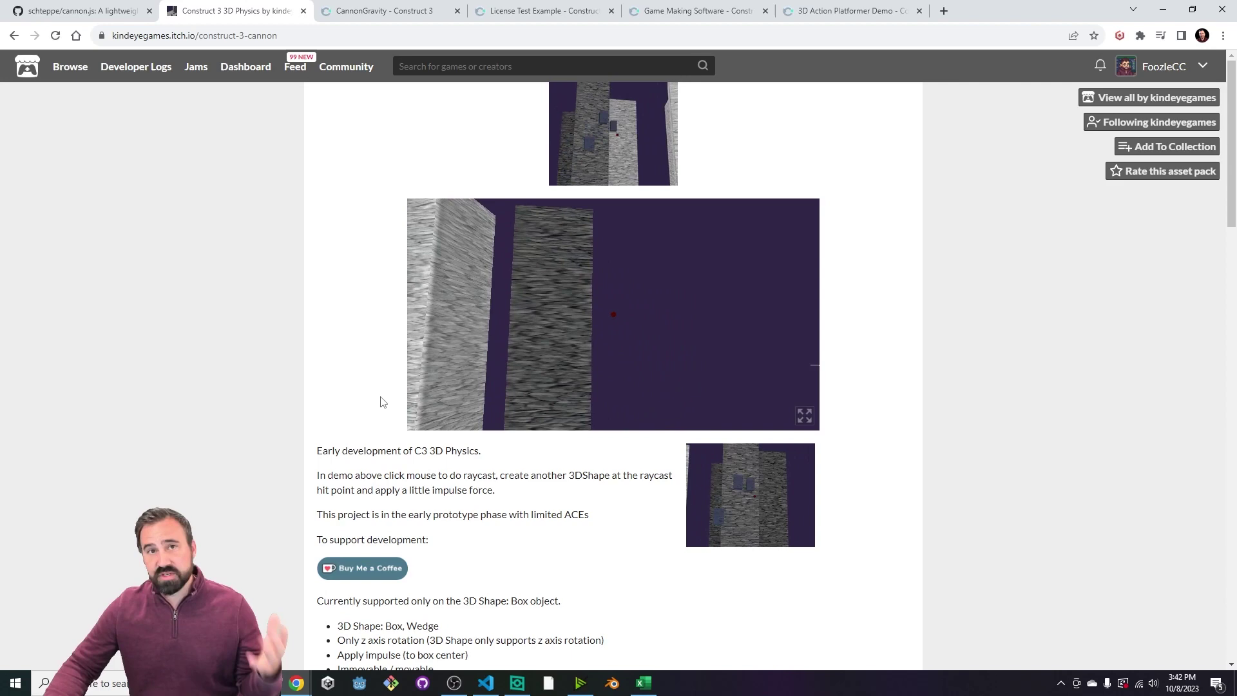
{"action": "scroll", "coordinate": [348, 317], "scroll_direction": "down", "scroll_amount": 2}
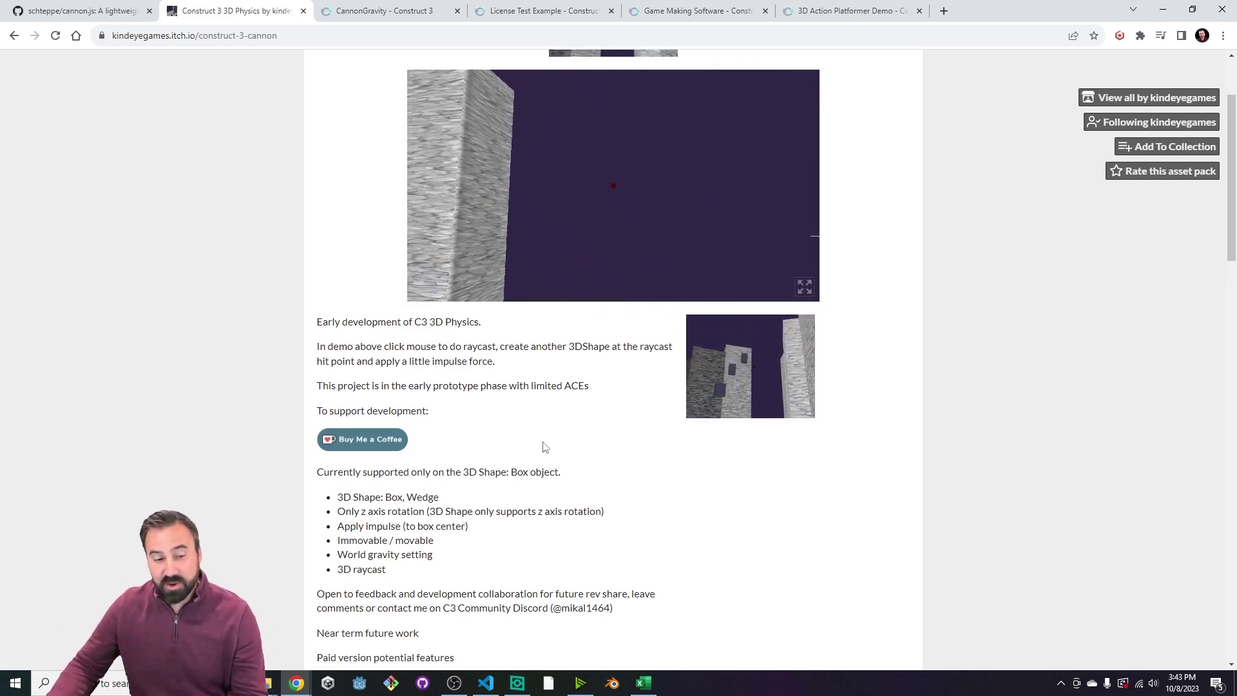
{"action": "scroll", "coordinate": [545, 447], "scroll_direction": "down", "scroll_amount": 12}
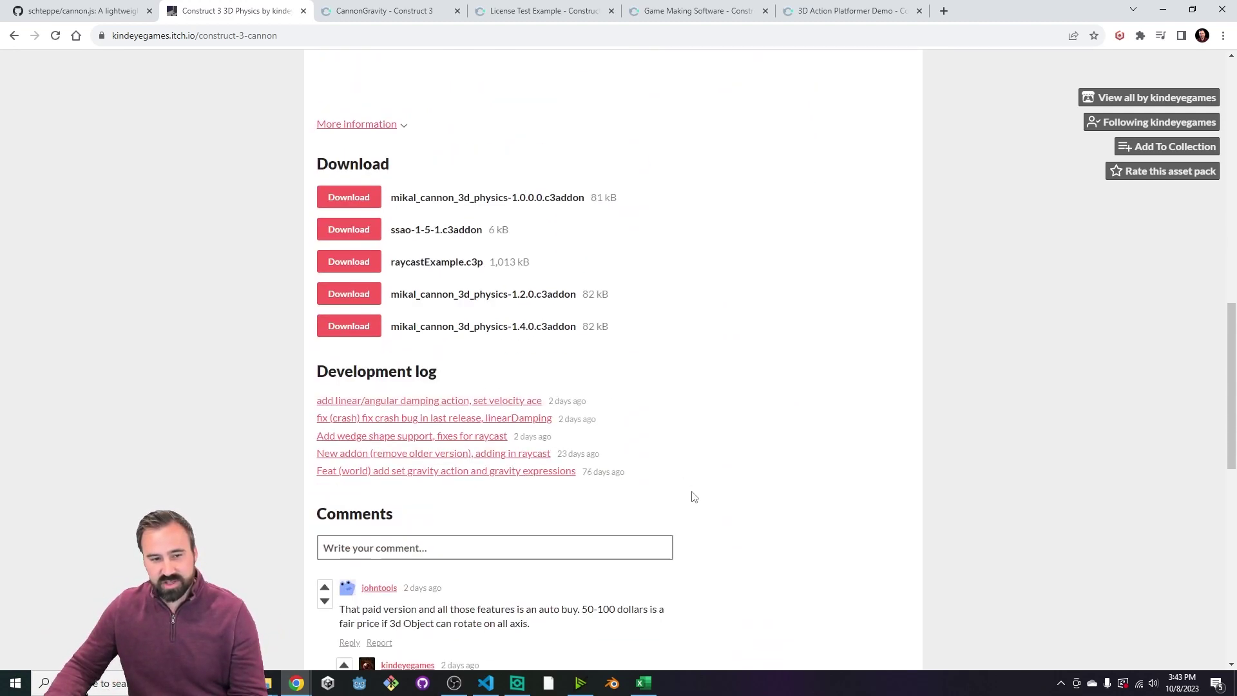
{"action": "scroll", "coordinate": [694, 497], "scroll_direction": "down", "scroll_amount": 3}
{"action": "scroll", "coordinate": [690, 449], "scroll_direction": "down", "scroll_amount": 1}
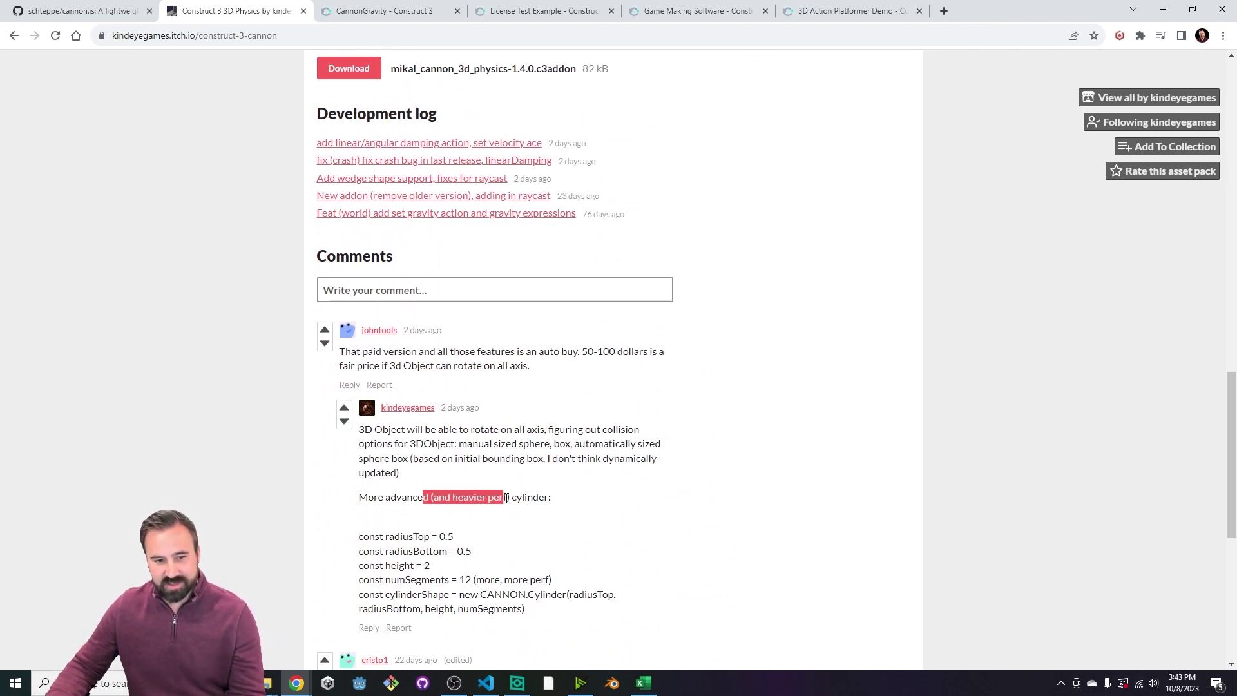
{"action": "left_click_drag", "start_coordinate": [506, 498], "coordinate": [479, 573]}
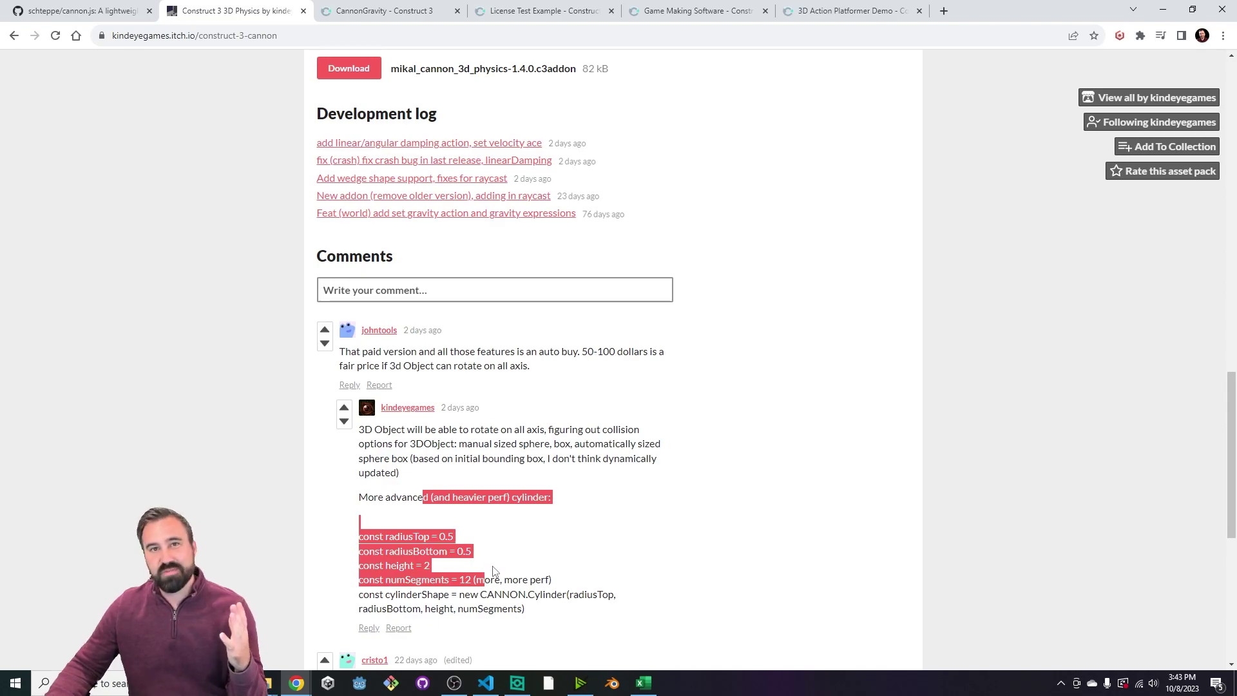
{"action": "scroll", "coordinate": [493, 571], "scroll_direction": "up", "scroll_amount": 18}
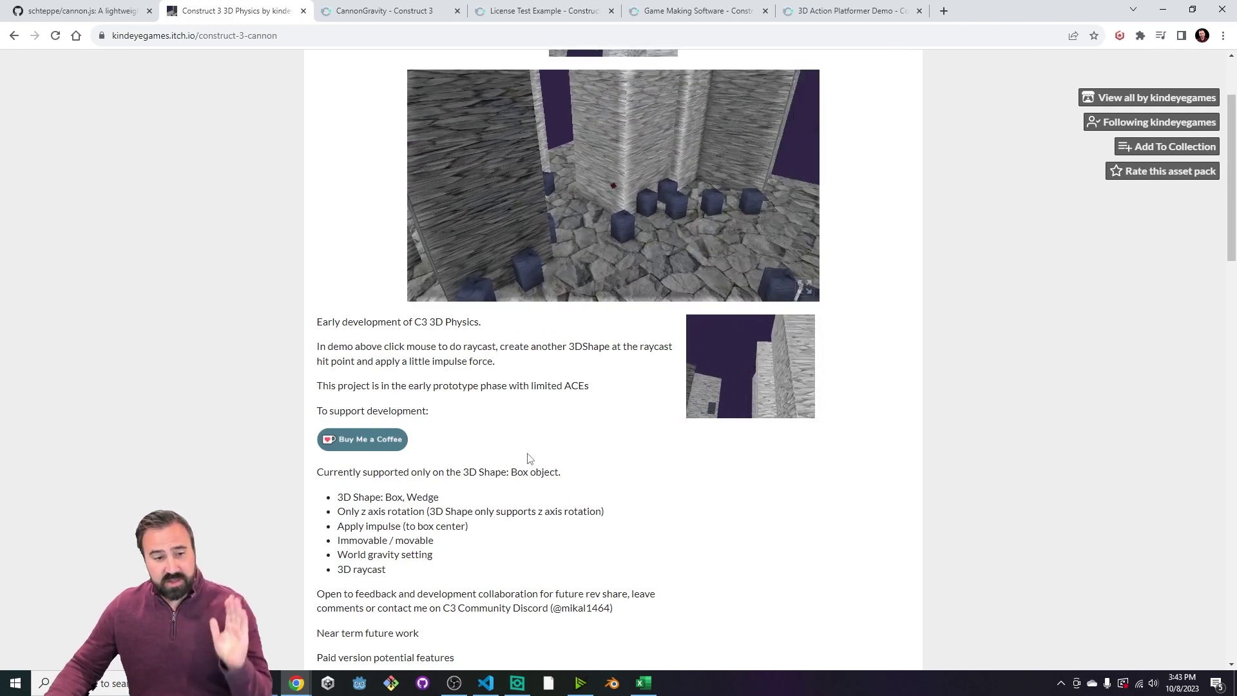
{"action": "scroll", "coordinate": [403, 496], "scroll_direction": "down", "scroll_amount": 1}
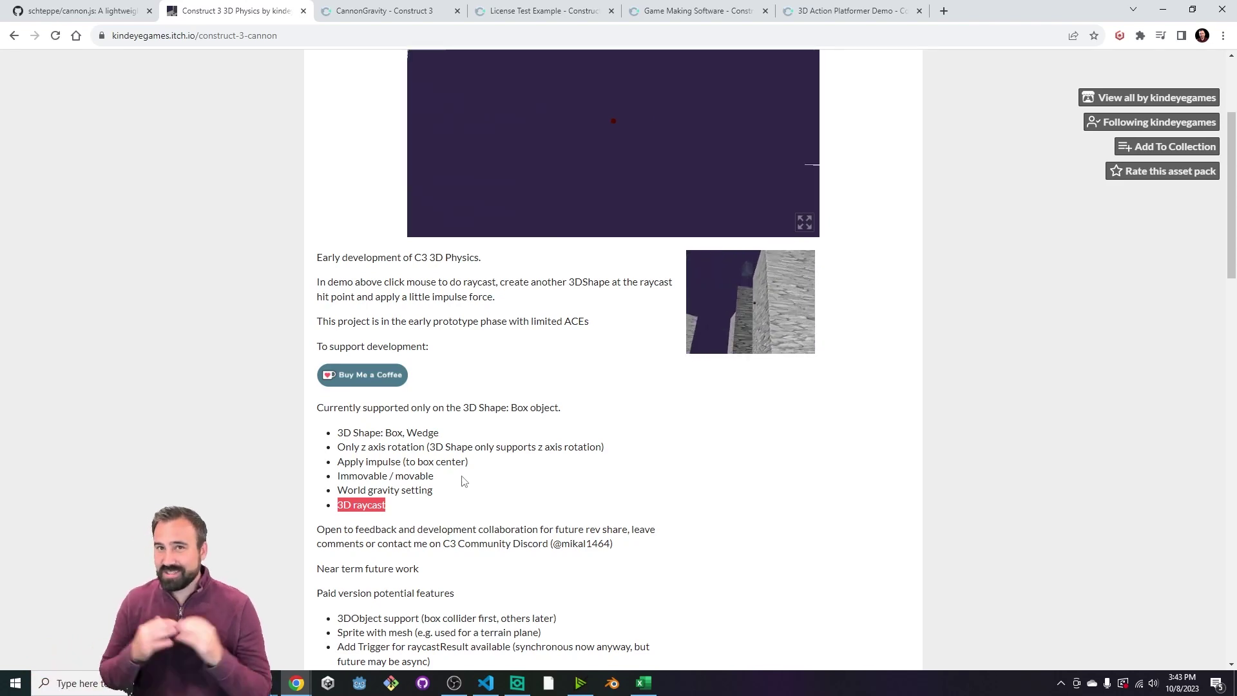
{"action": "scroll", "coordinate": [566, 375], "scroll_direction": "down", "scroll_amount": 2}
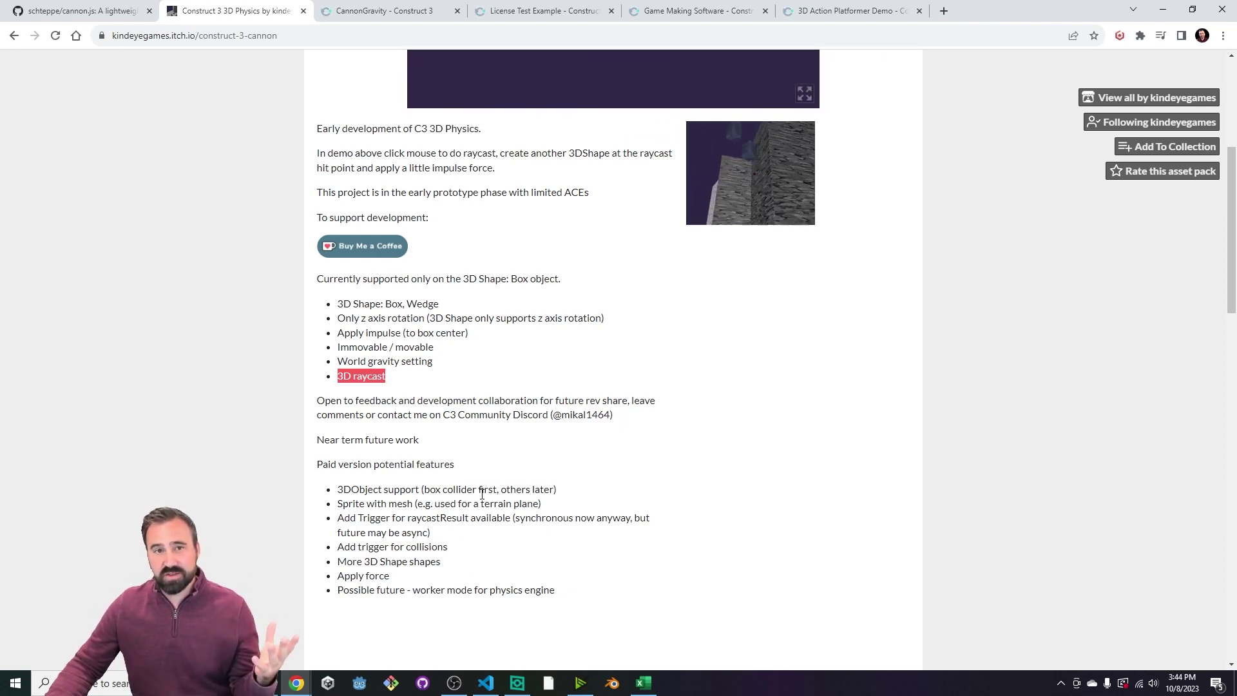
Open the original License Test example project from the Construct 3 example browser.
{"action": "left_click", "coordinate": [551, 15]}
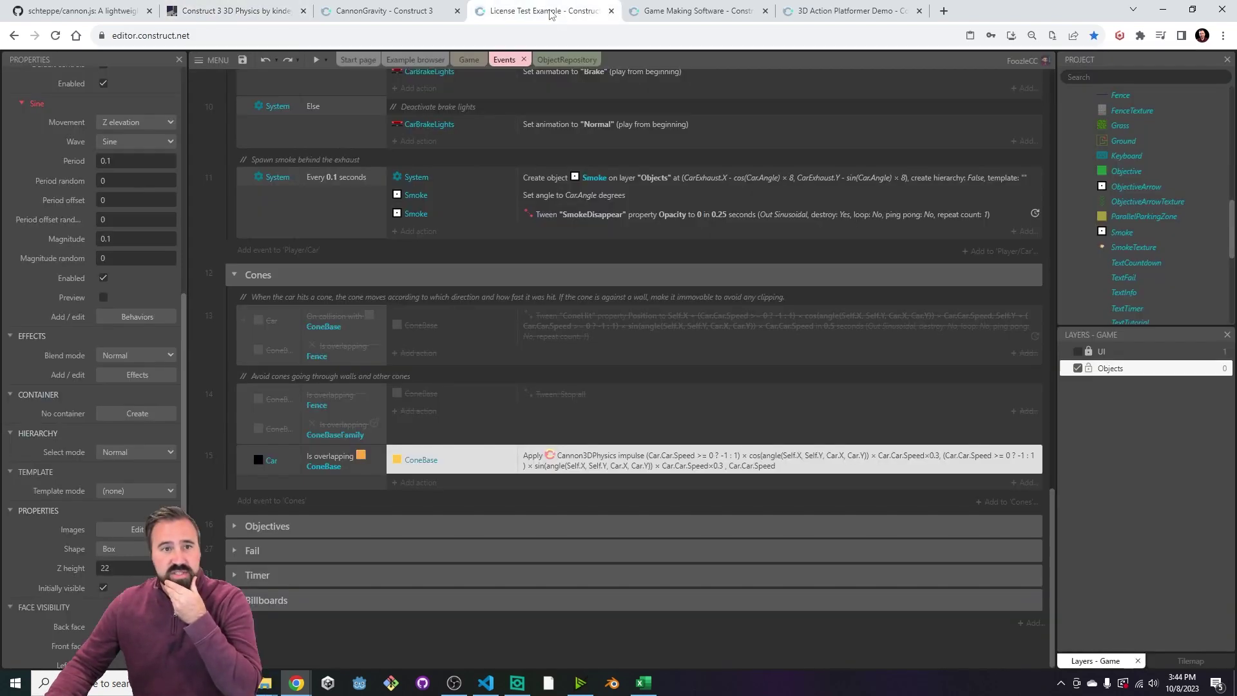
{"action": "left_click", "coordinate": [696, 11]}
{"action": "left_click", "coordinate": [365, 150]}
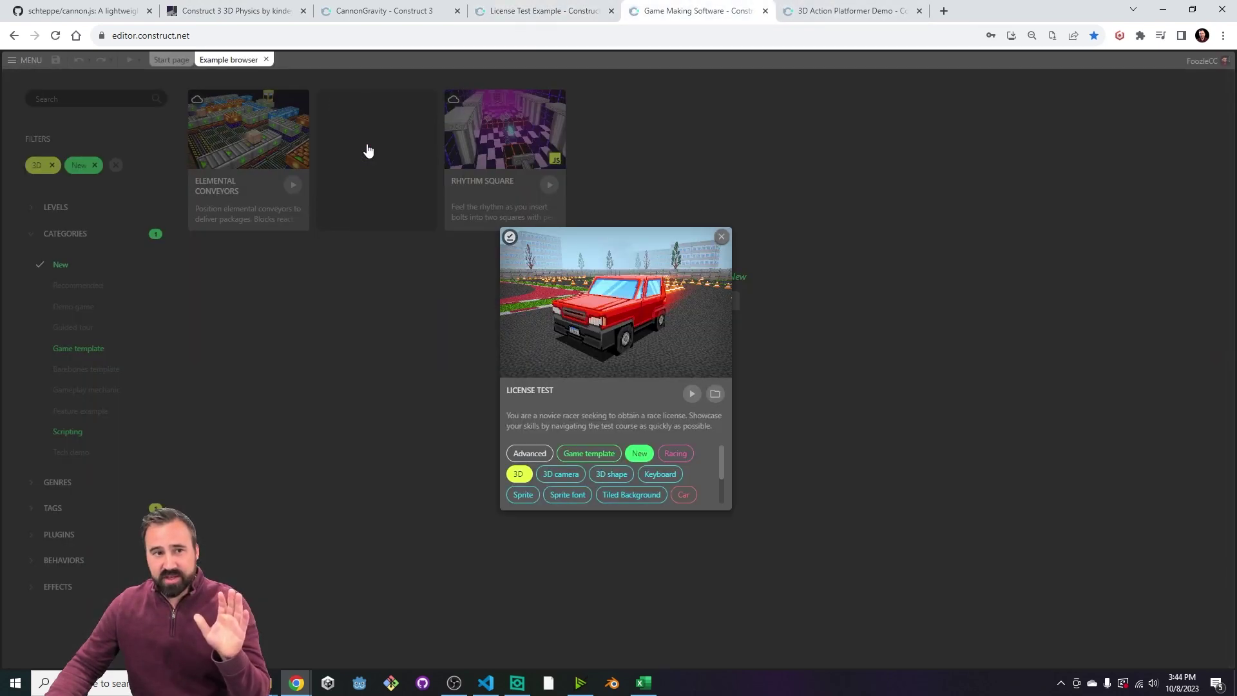
{"action": "left_click", "coordinate": [716, 395]}
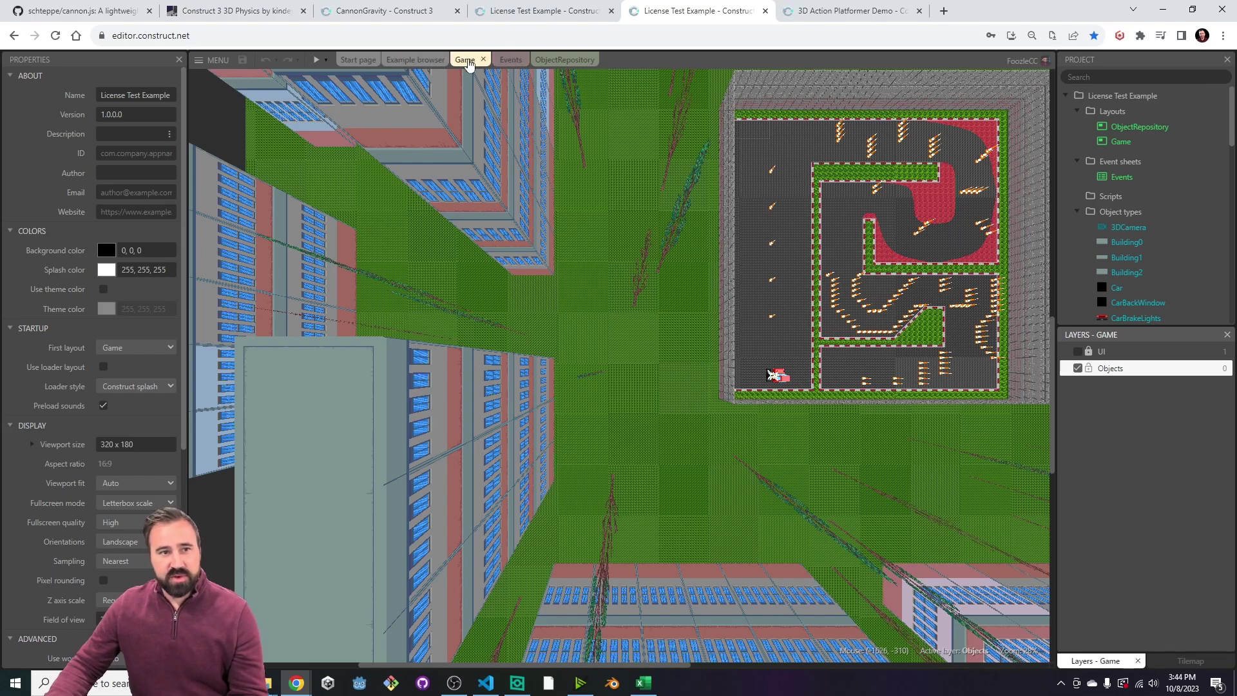
Preview the License Test game in a maximized window, start the test, drive the car towards the cones, and close the preview.
{"action": "left_click", "coordinate": [316, 61]}
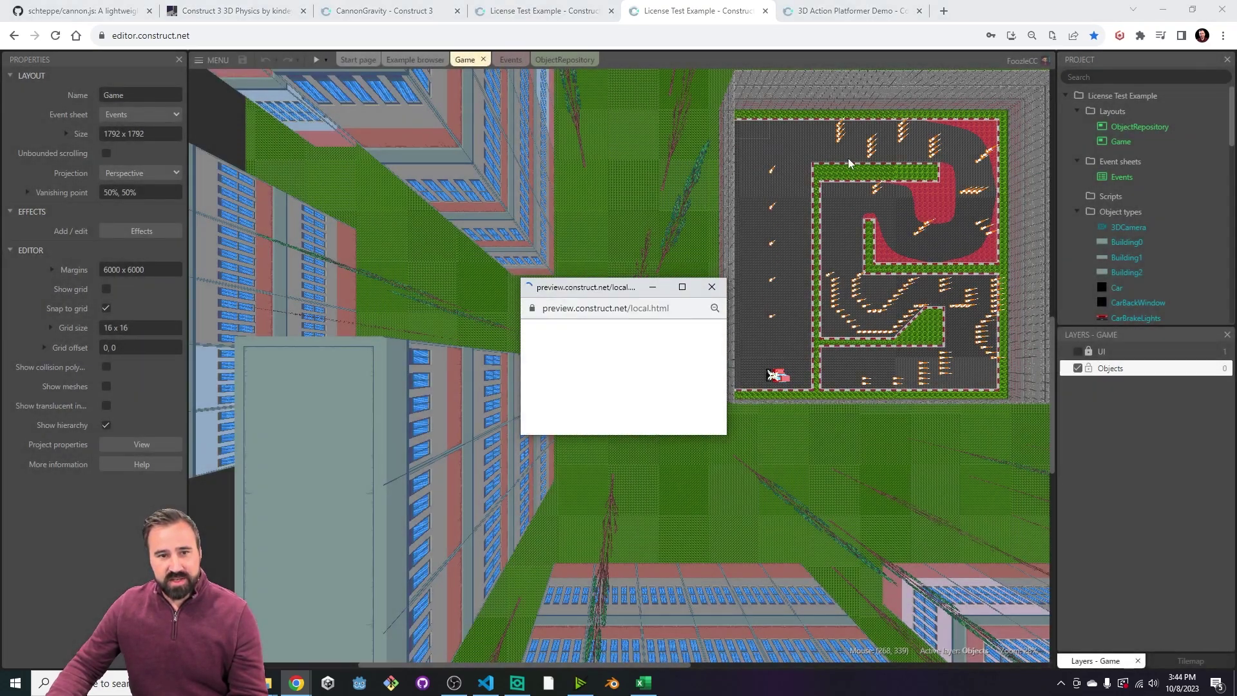
{"action": "left_click", "coordinate": [633, 288]}
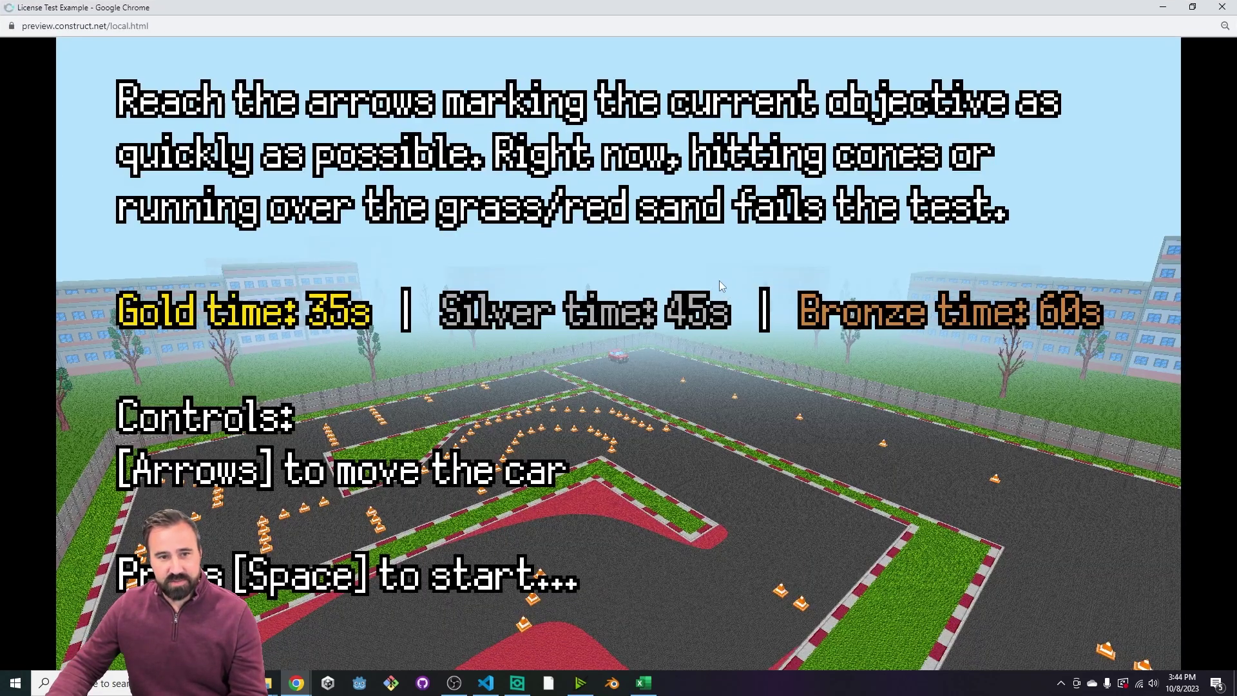
{"action": "key", "text": "space"}
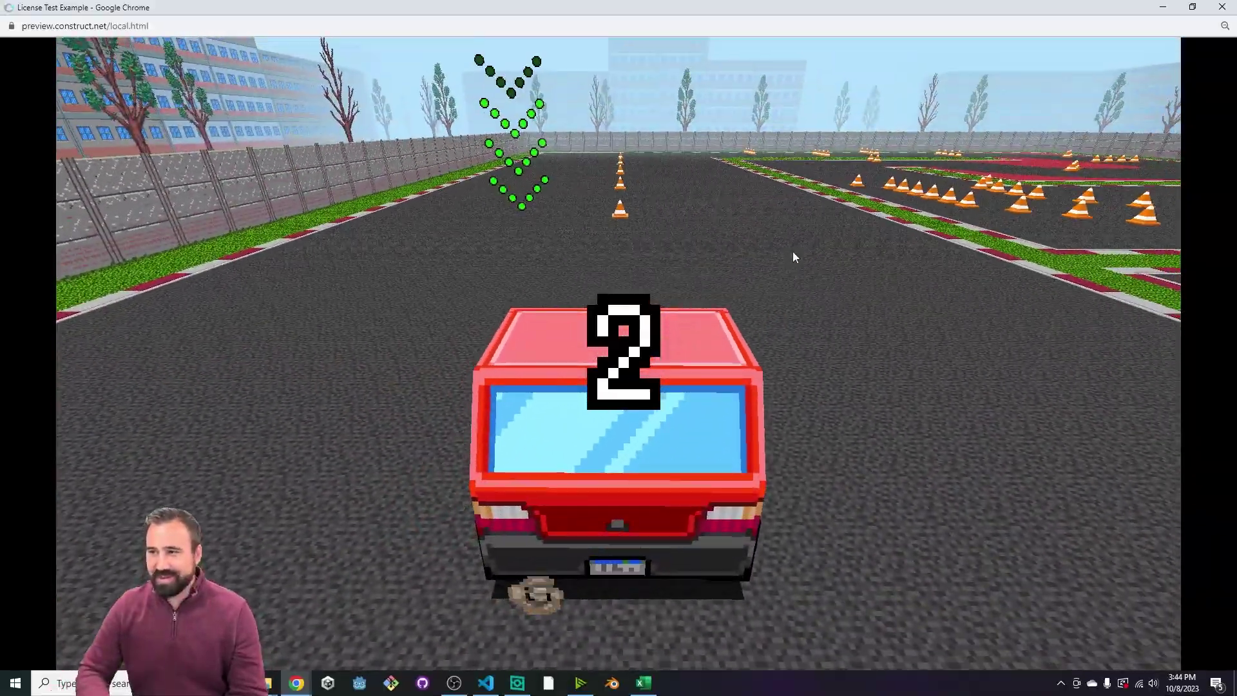
{"action": "key", "text": "Up"}
{"action": "key", "text": "Left"}
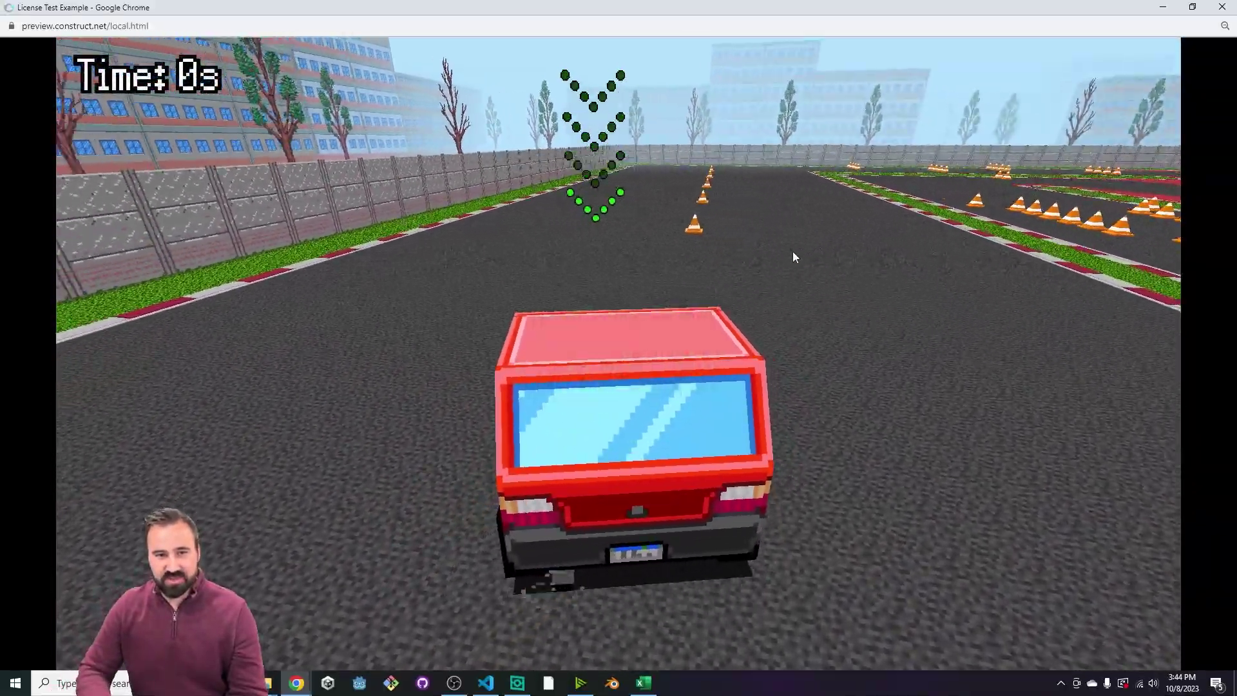
{"action": "key", "text": "Right"}
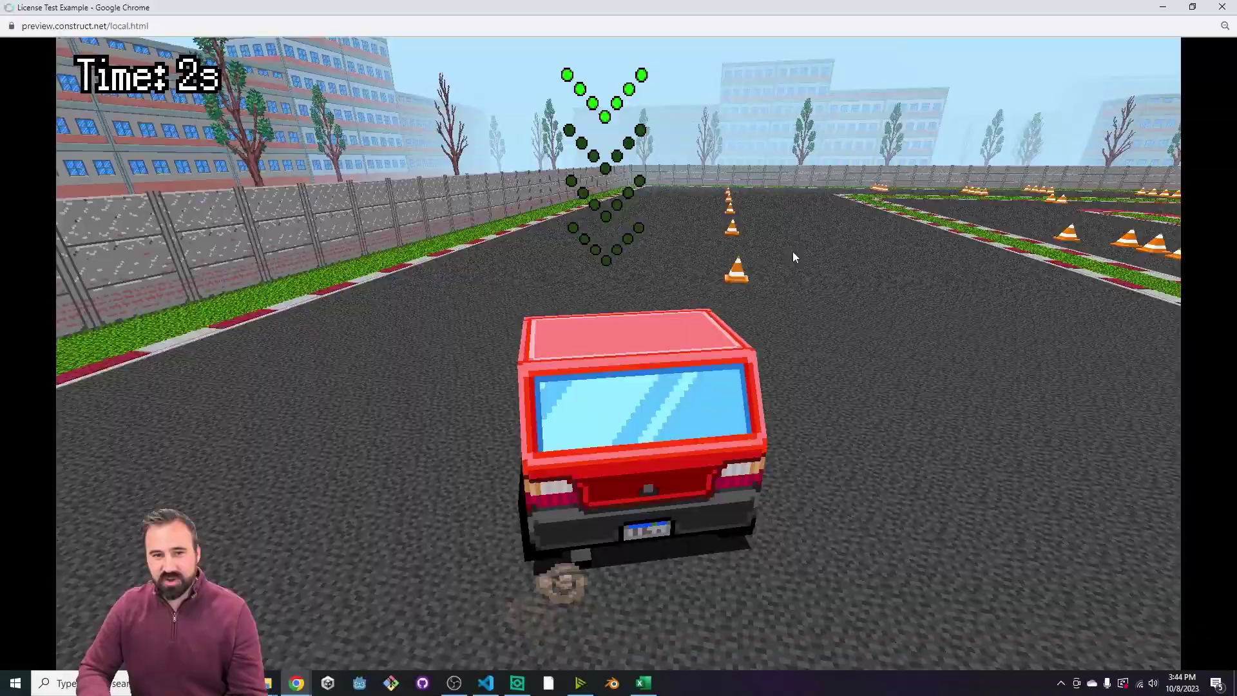
{"action": "key", "text": "Right"}
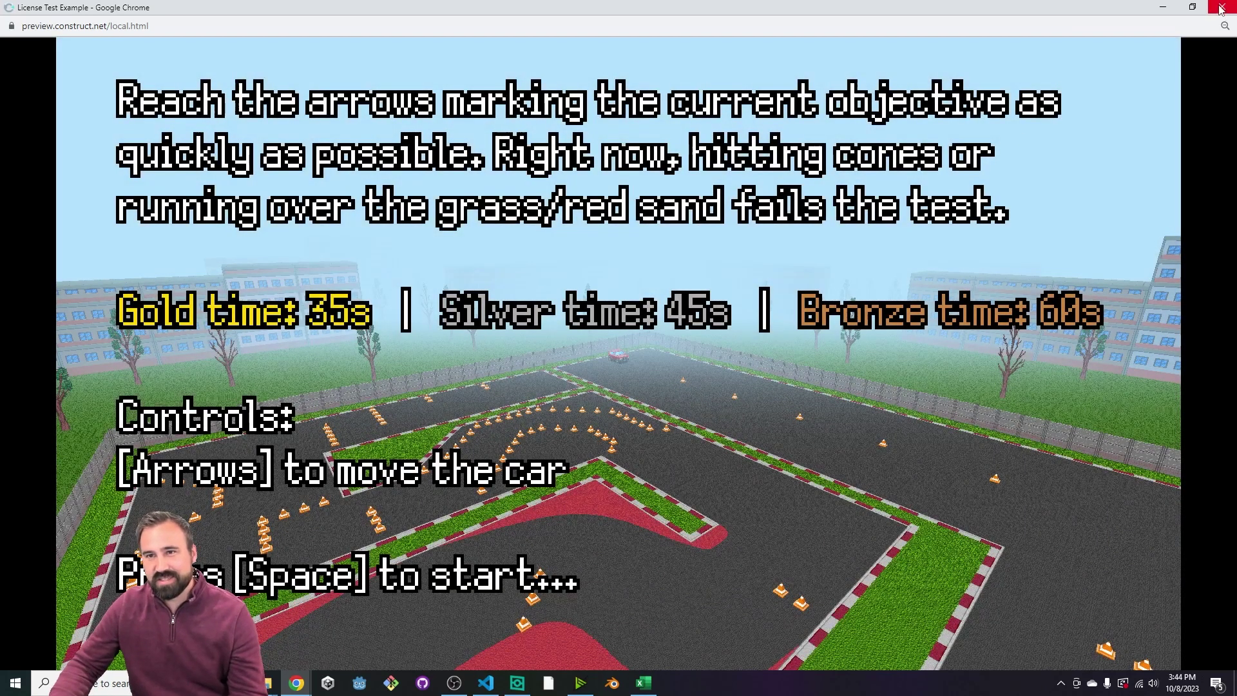
{"action": "left_click", "coordinate": [1221, 7]}
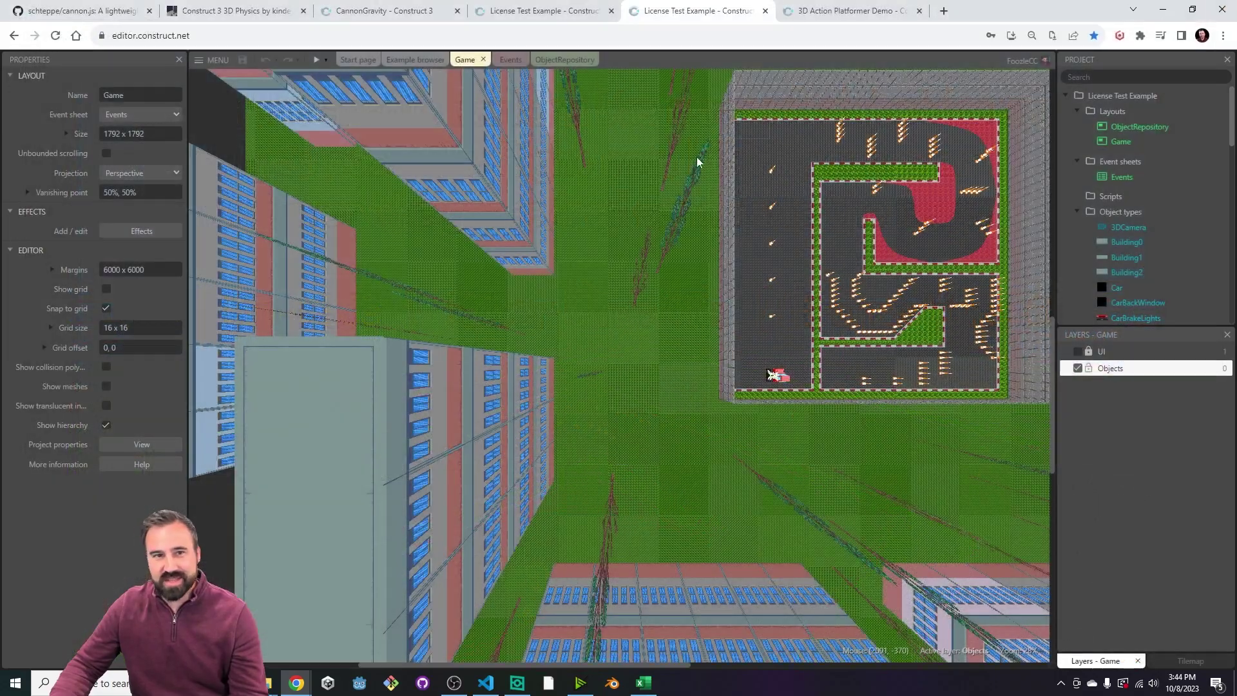
Examine the Cones event group in the original project's event sheet, including the ConeHit tween and the Stop all tween action.
{"action": "left_click", "coordinate": [509, 60]}
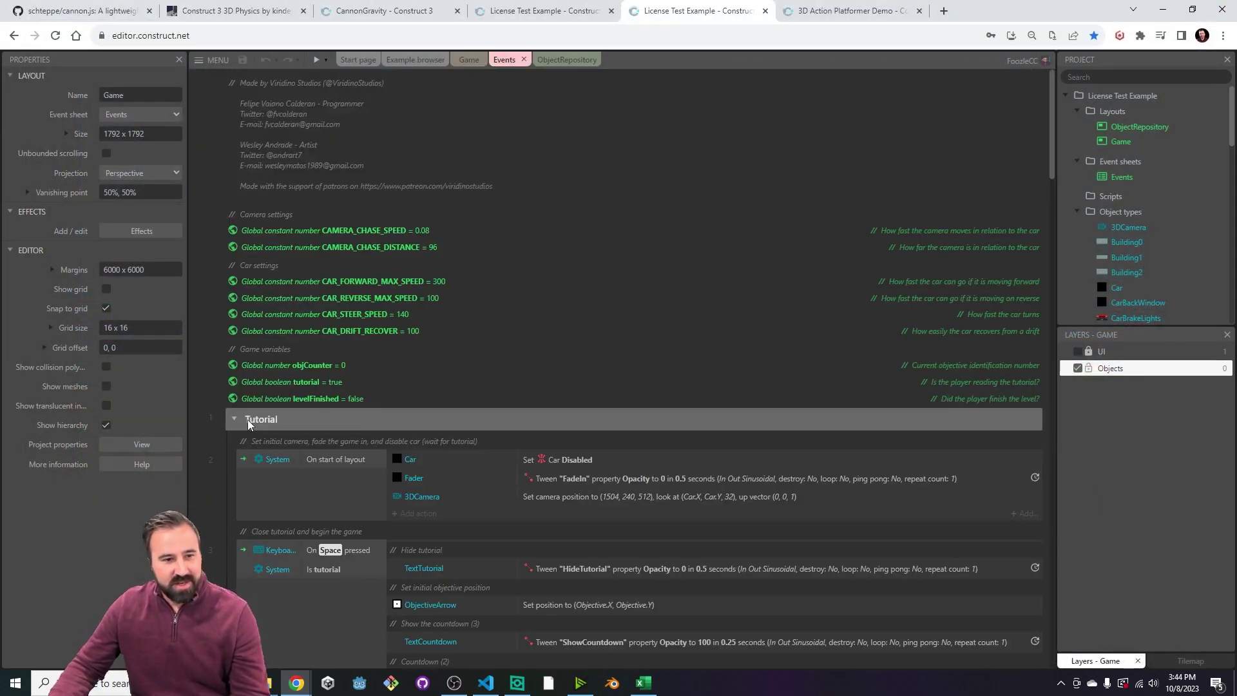
{"action": "scroll", "coordinate": [323, 419], "scroll_direction": "down", "scroll_amount": 15}
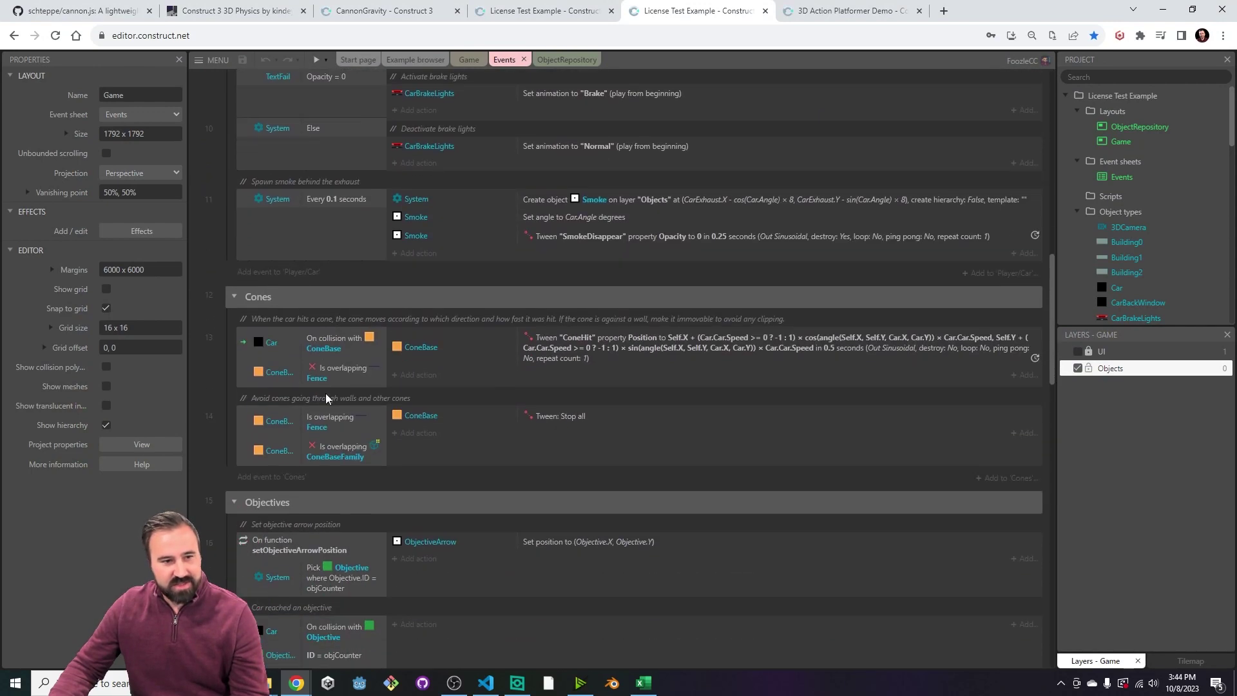
{"action": "left_click", "coordinate": [257, 348]}
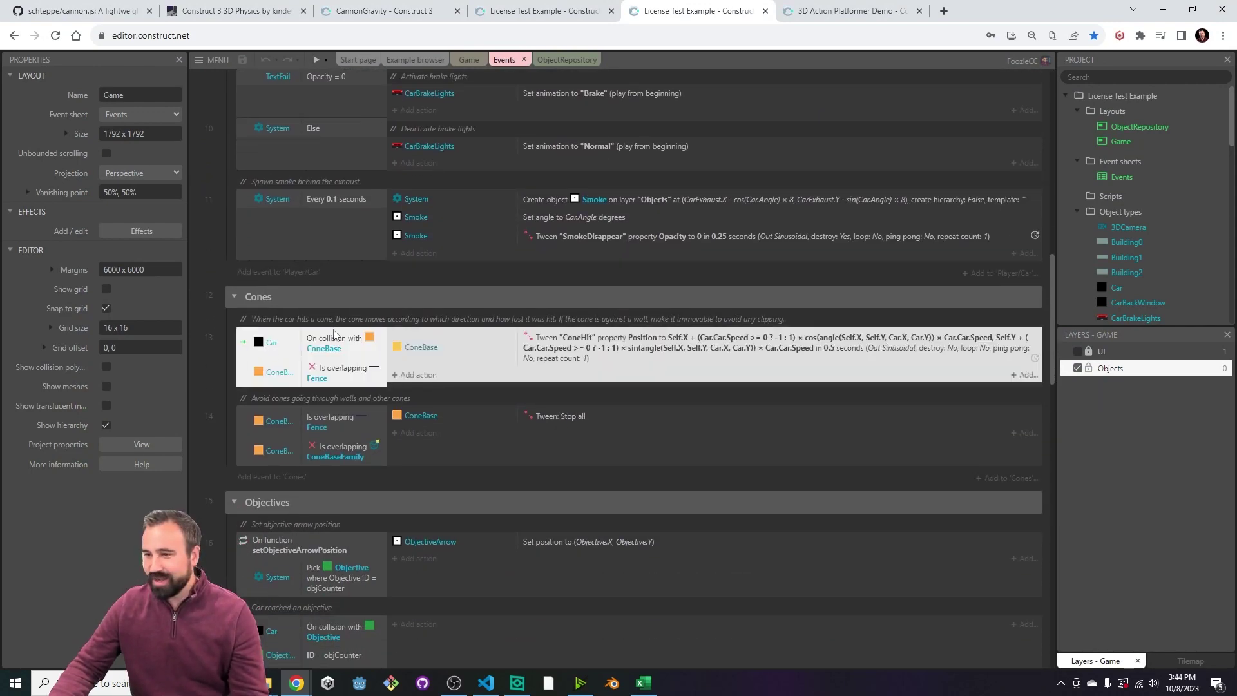
{"action": "left_click", "coordinate": [642, 344]}
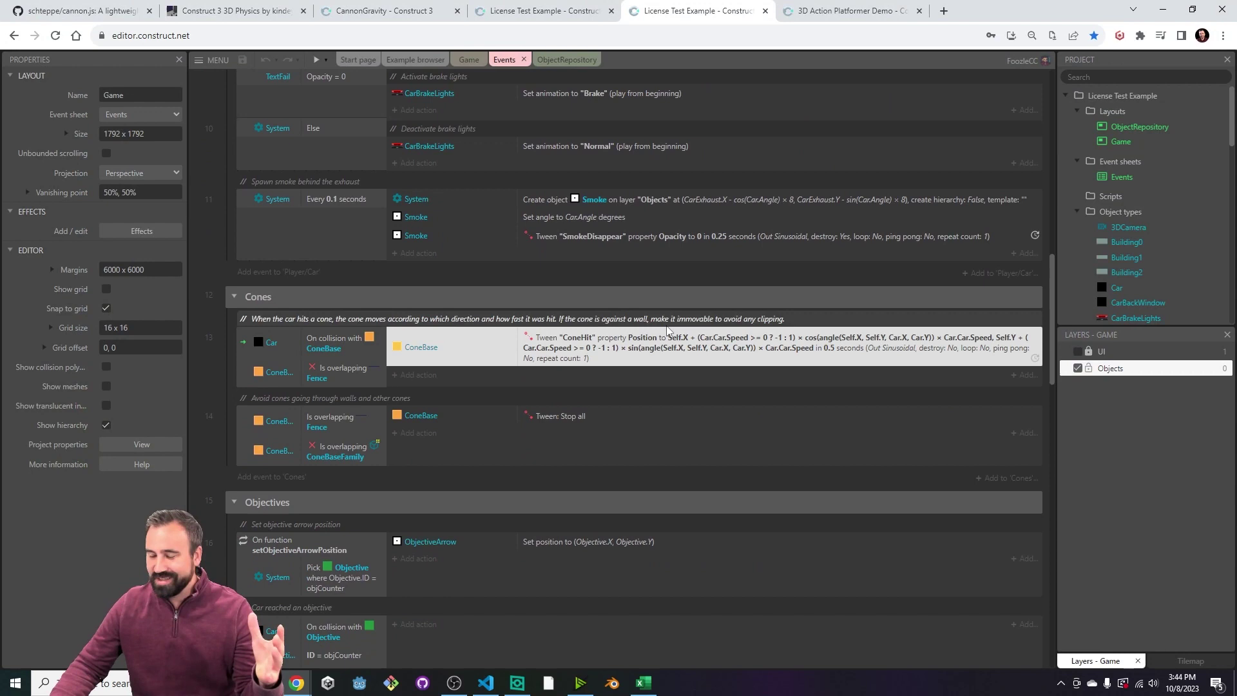
{"action": "scroll", "coordinate": [617, 368], "scroll_direction": "down", "scroll_amount": 2}
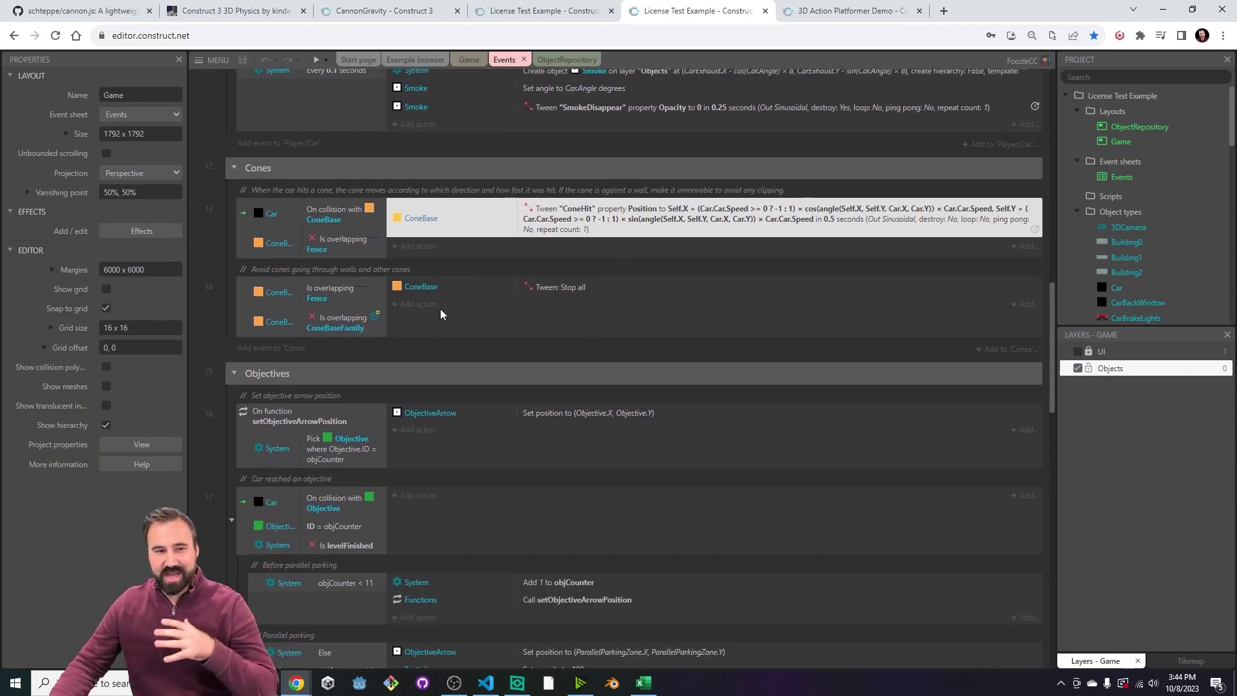
{"action": "left_click", "coordinate": [583, 291]}
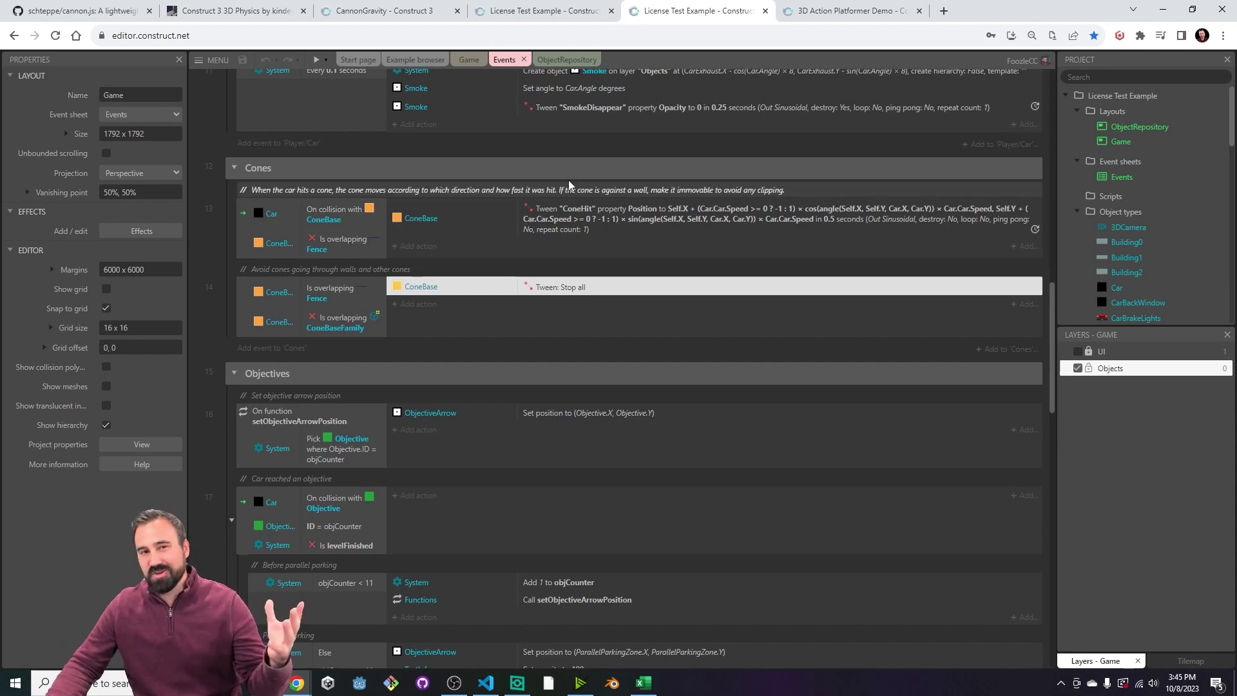
Switch to the modified License Test project's Game layout and inspect the Cannon3DPhysics properties of the large 3DShape under the level.
{"action": "left_click", "coordinate": [524, 11]}
{"action": "left_click", "coordinate": [468, 59]}
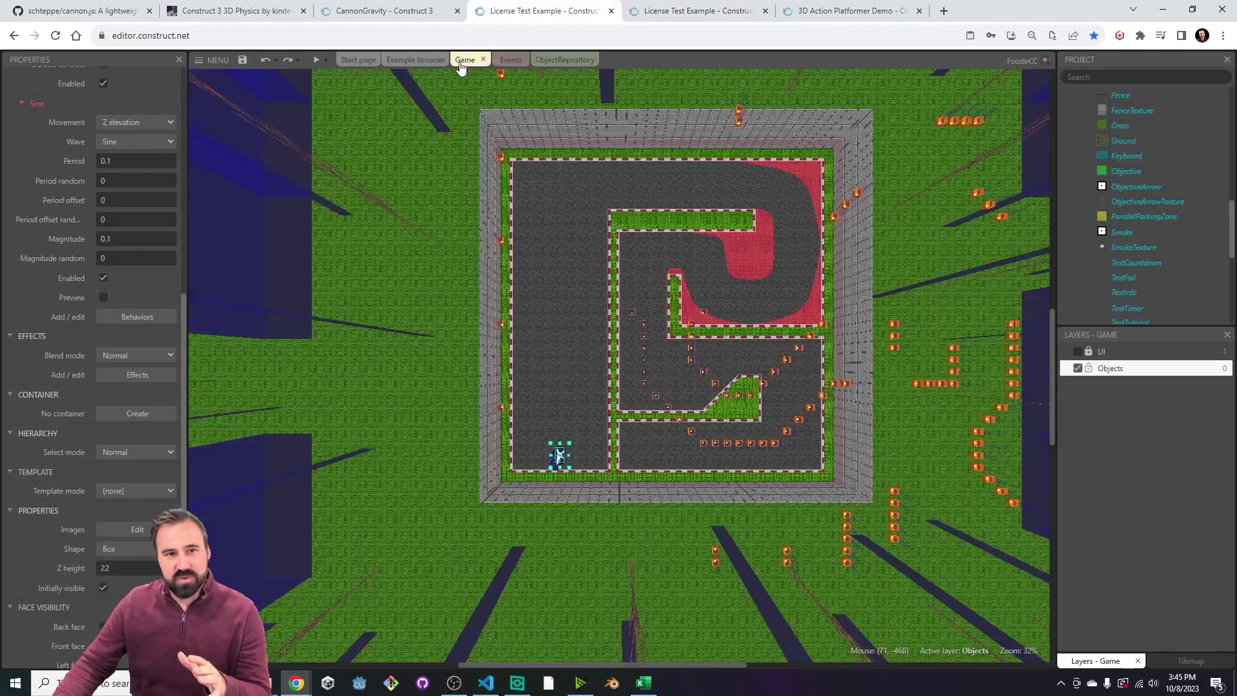
{"action": "scroll", "coordinate": [915, 303], "scroll_direction": "down", "scroll_amount": 5}
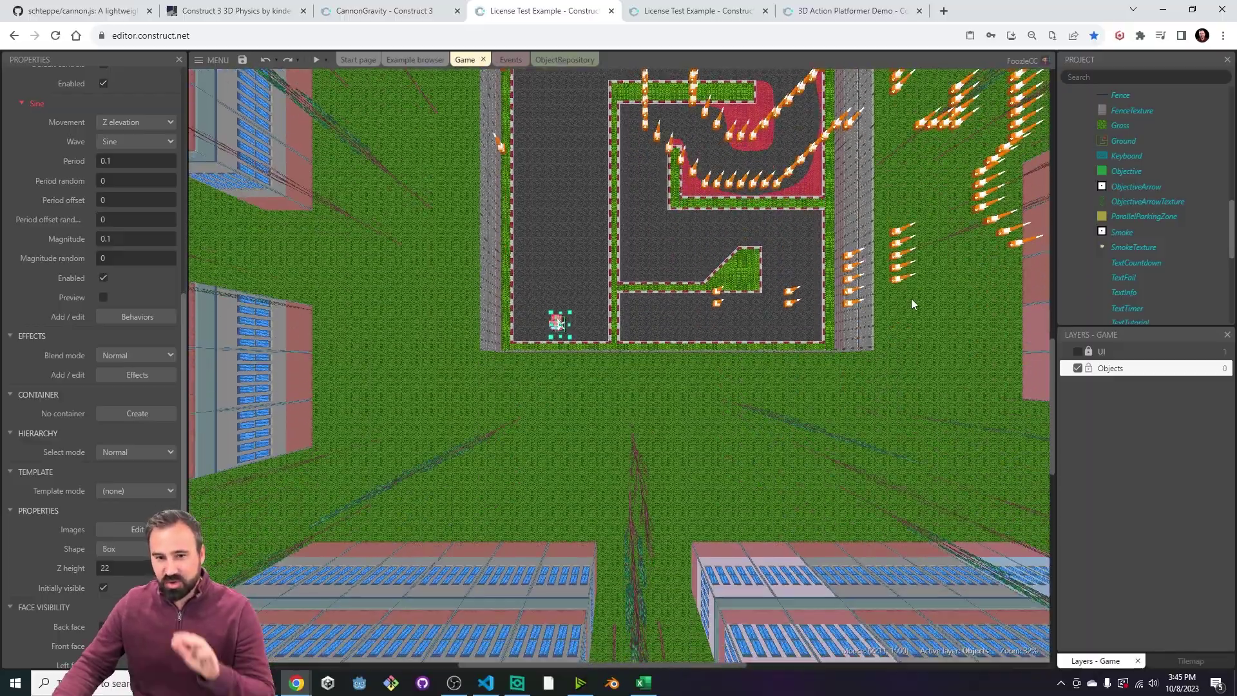
{"action": "scroll", "coordinate": [915, 300], "scroll_direction": "up", "scroll_amount": 2}
{"action": "scroll", "coordinate": [906, 297], "scroll_direction": "up", "scroll_amount": 3}
{"action": "scroll", "coordinate": [867, 301], "scroll_direction": "down", "scroll_amount": 3}
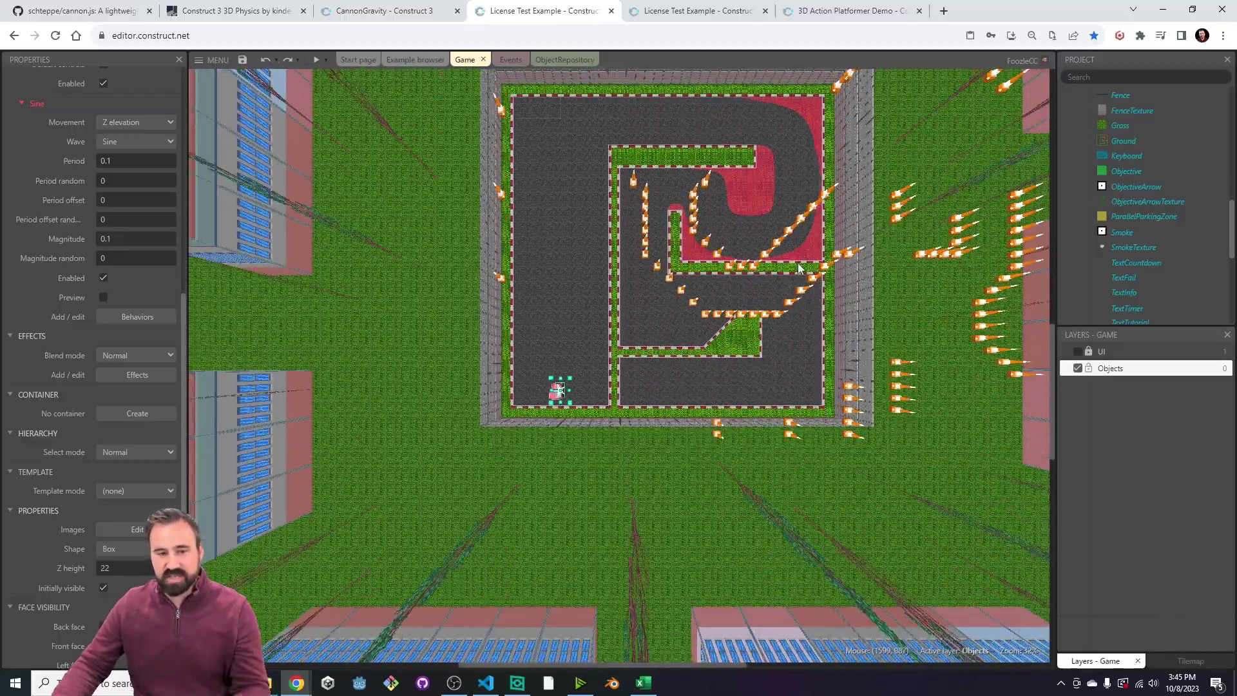
{"action": "scroll", "coordinate": [583, 254], "scroll_direction": "down", "scroll_amount": 3, "text": "ctrl"}
{"action": "scroll", "coordinate": [428, 200], "scroll_direction": "down", "scroll_amount": 2, "text": "ctrl"}
{"action": "left_click", "coordinate": [397, 130]}
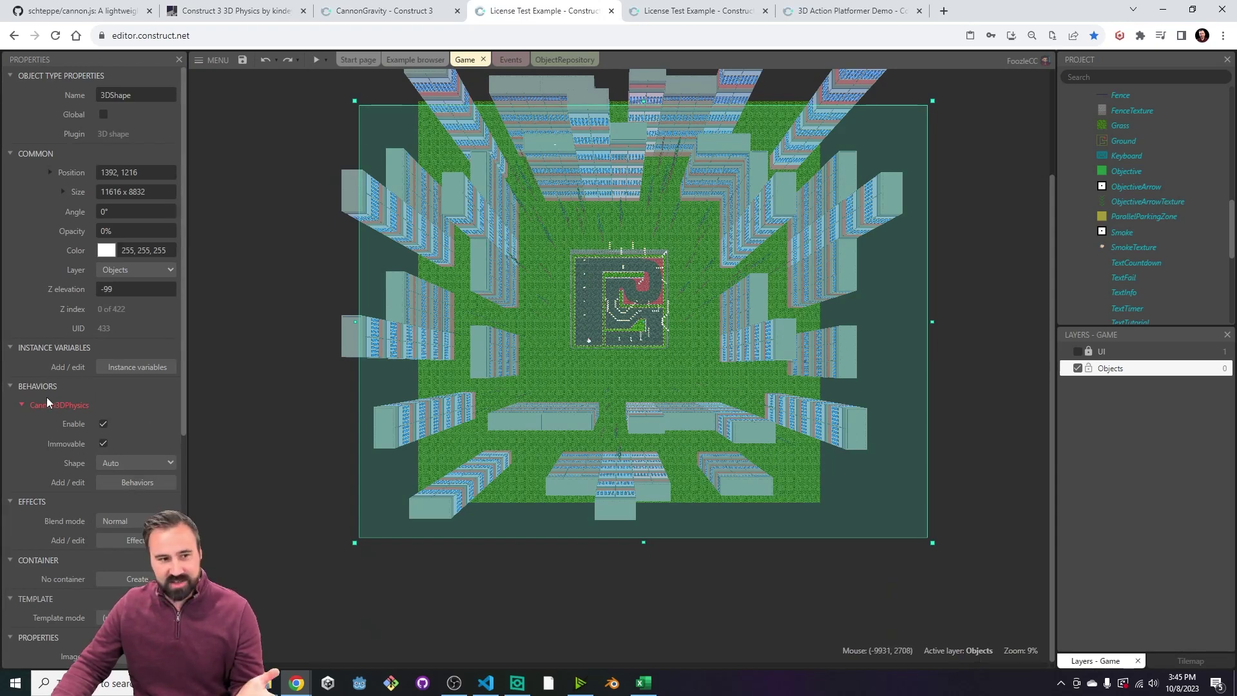
Select a cone on the track and inspect the ConeBase object's Cannon3DPhysics behavior properties.
{"action": "scroll", "coordinate": [613, 301], "scroll_direction": "up", "scroll_amount": 5, "text": "ctrl"}
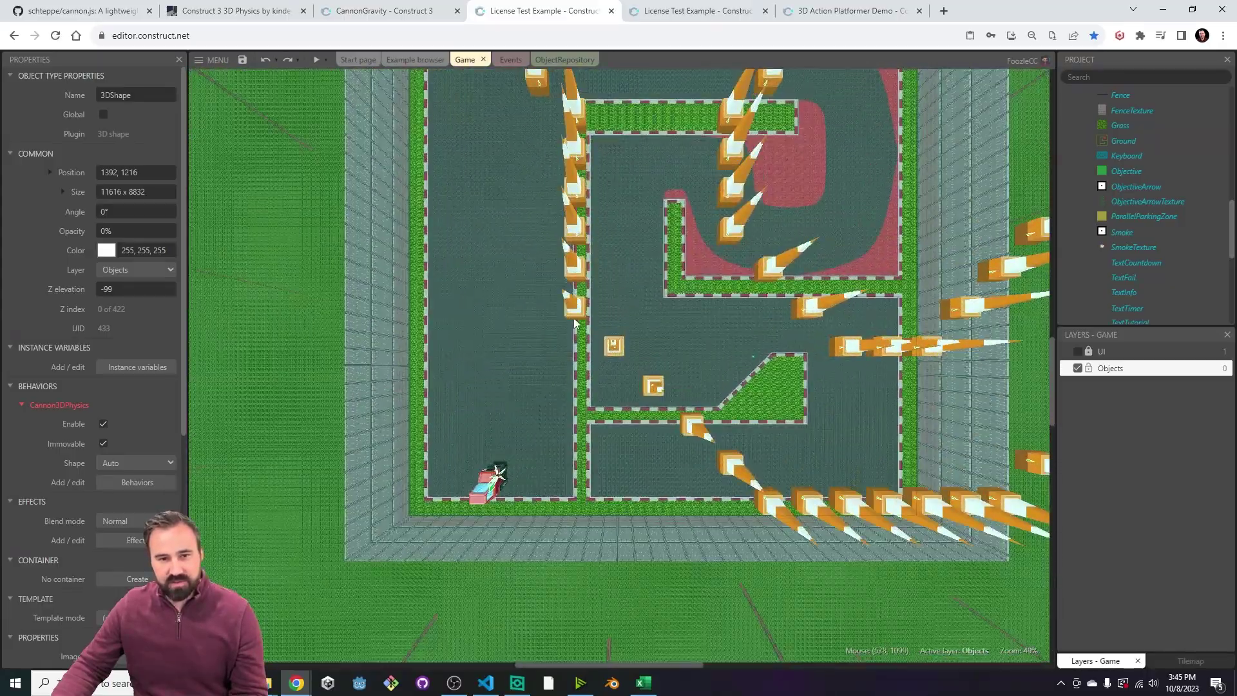
{"action": "left_click", "coordinate": [574, 308]}
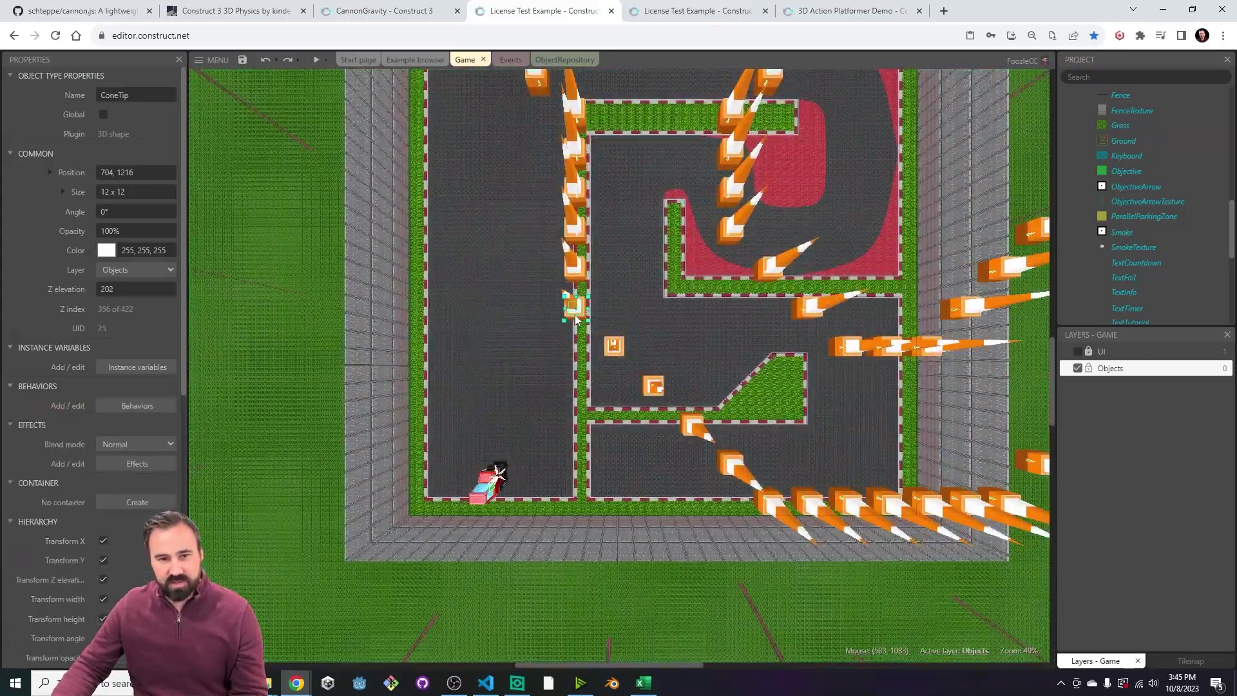
{"action": "scroll", "coordinate": [1216, 228], "scroll_direction": "up", "scroll_amount": 5}
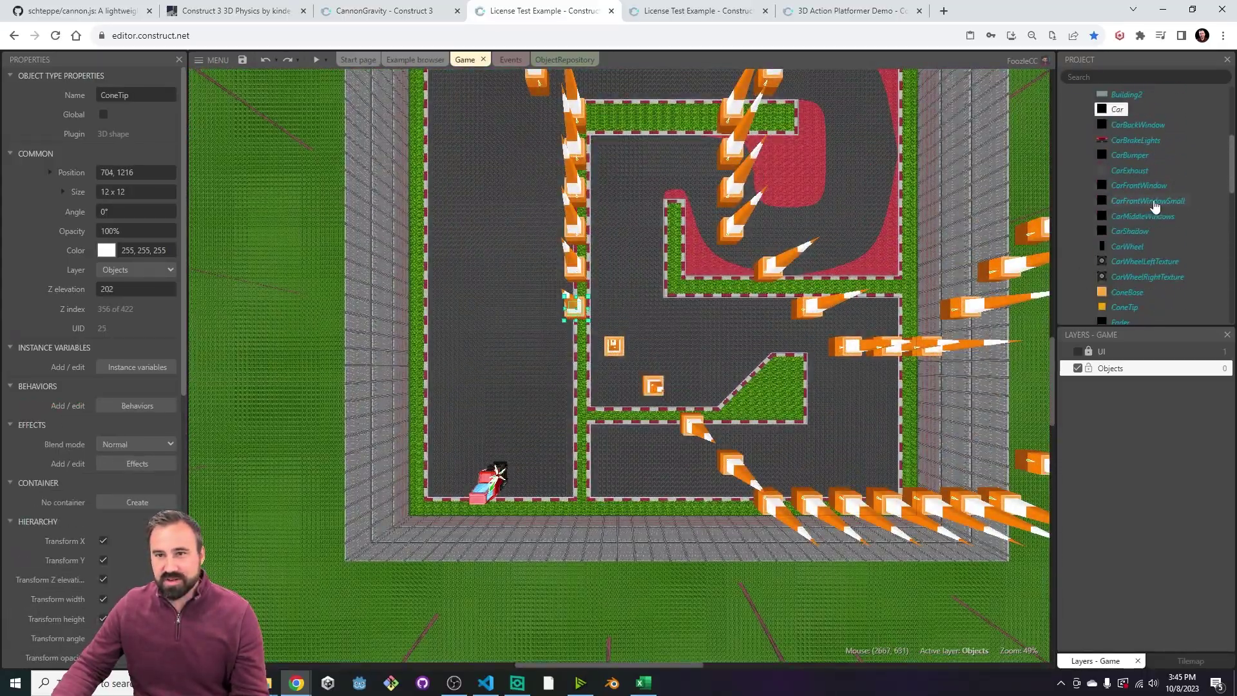
{"action": "left_click", "coordinate": [1128, 294]}
{"action": "scroll", "coordinate": [636, 348], "scroll_direction": "down", "scroll_amount": 3, "text": "ctrl"}
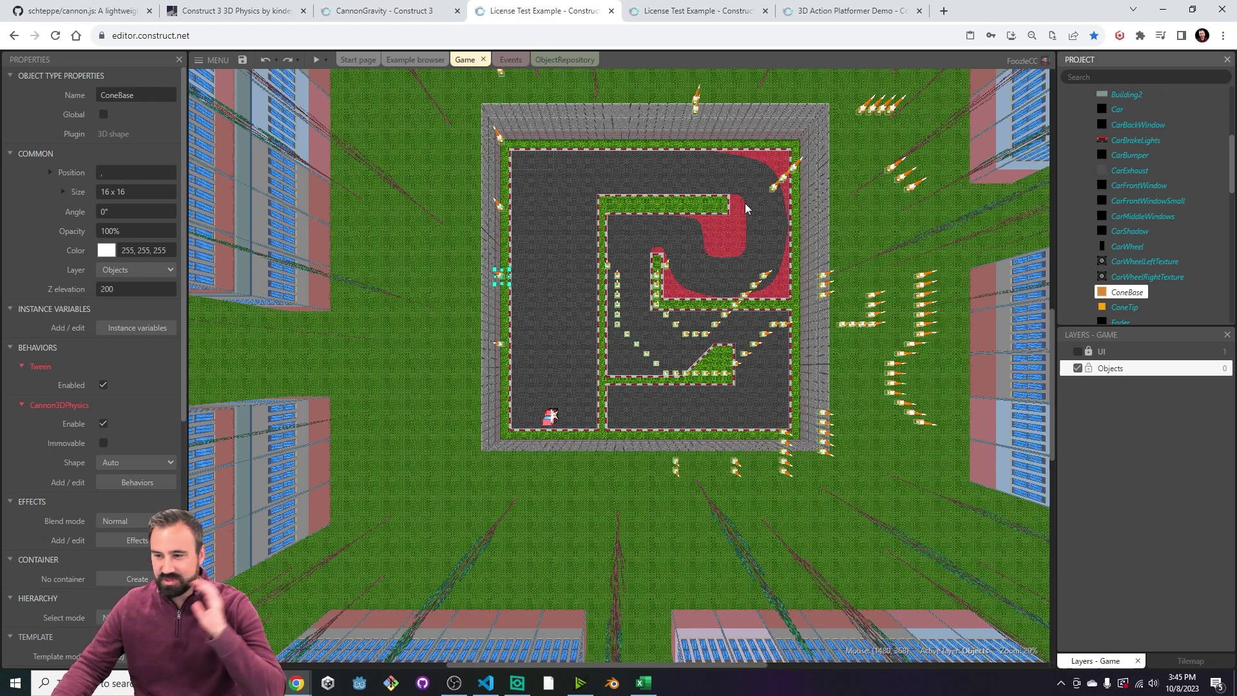
Inspect the impulse expressions of ConeBase's Cannon3DPhysics Apply impulse action in the Cones event group, leaving them as they are.
{"action": "left_click", "coordinate": [511, 60]}
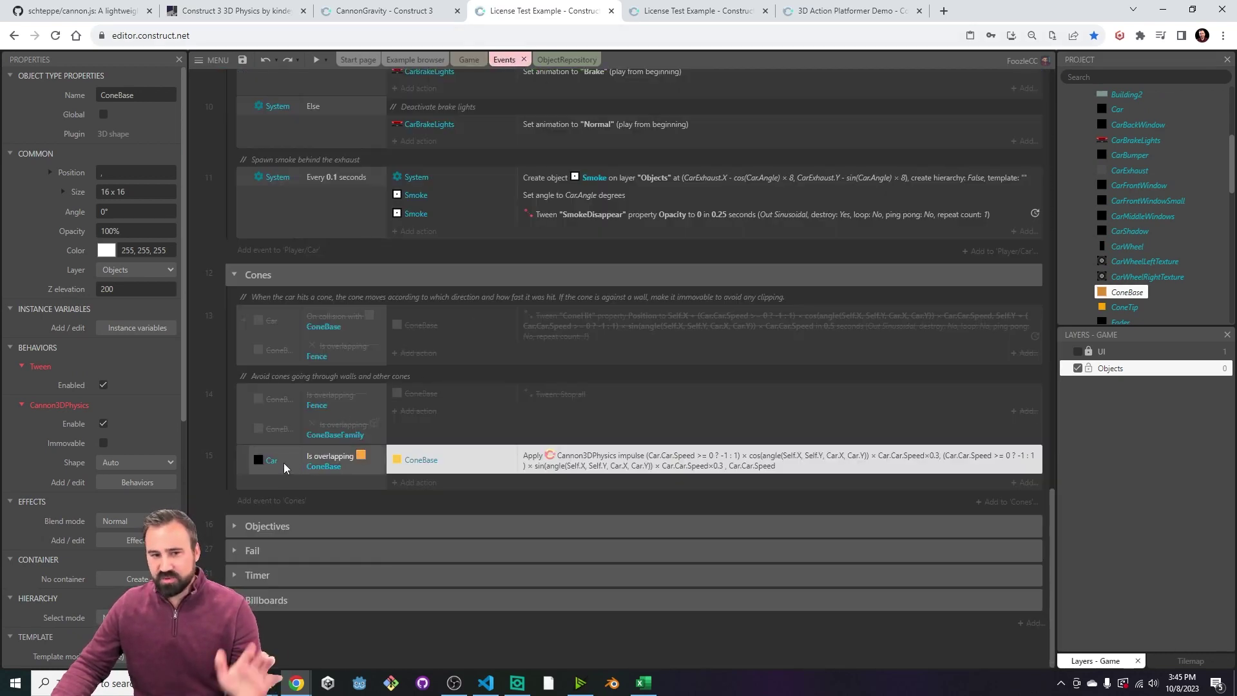
{"action": "double_click", "coordinate": [689, 465]}
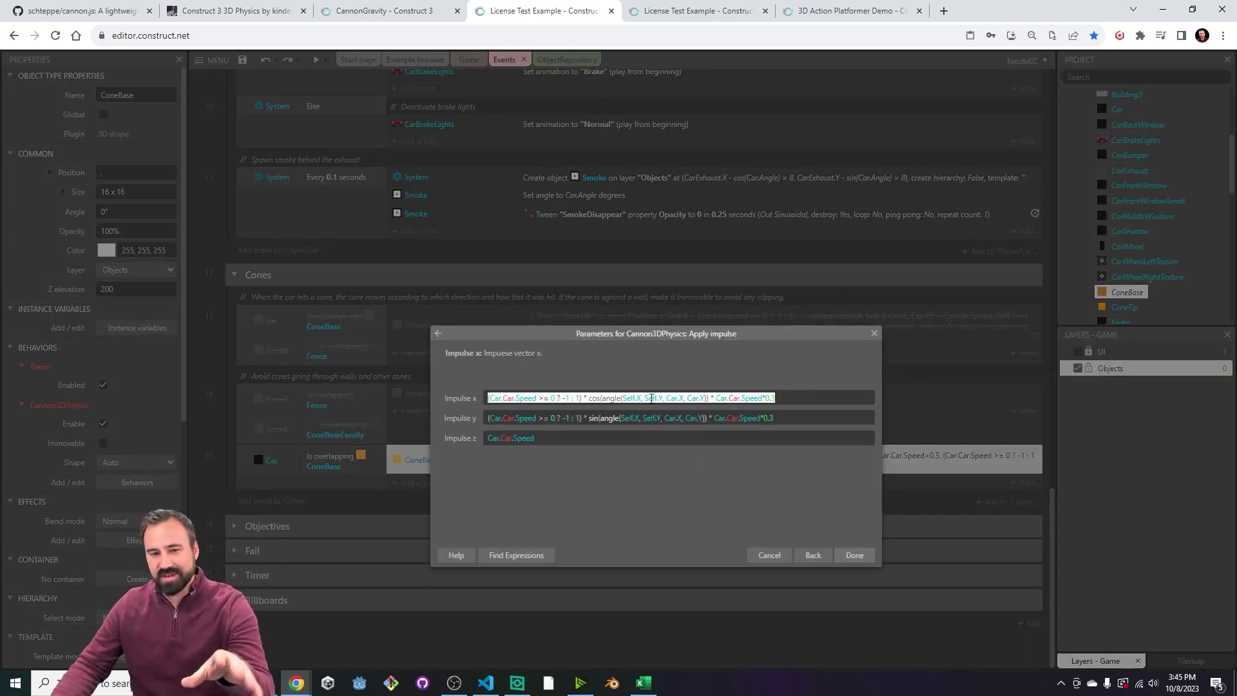
{"action": "left_click", "coordinate": [580, 398]}
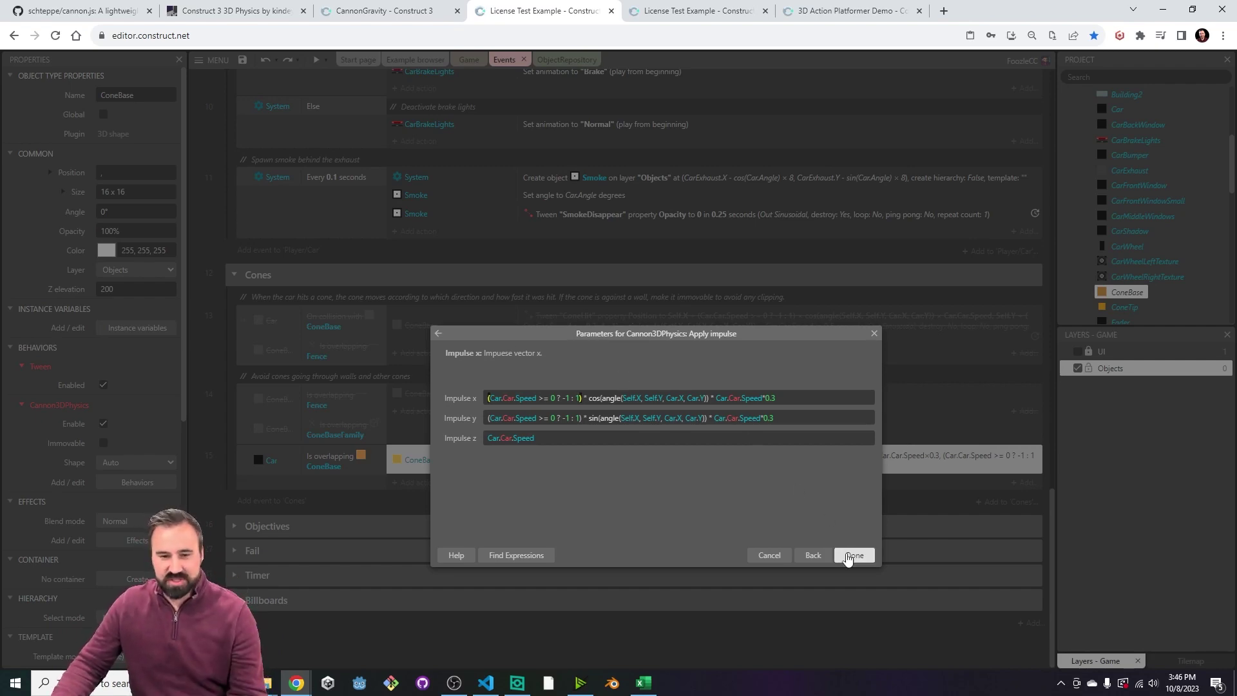
{"action": "left_click", "coordinate": [852, 556]}
Preview the modified License Test from the Game layout in a maximized window, start the test, drive into the cones, and close the preview.
{"action": "left_click", "coordinate": [469, 59]}
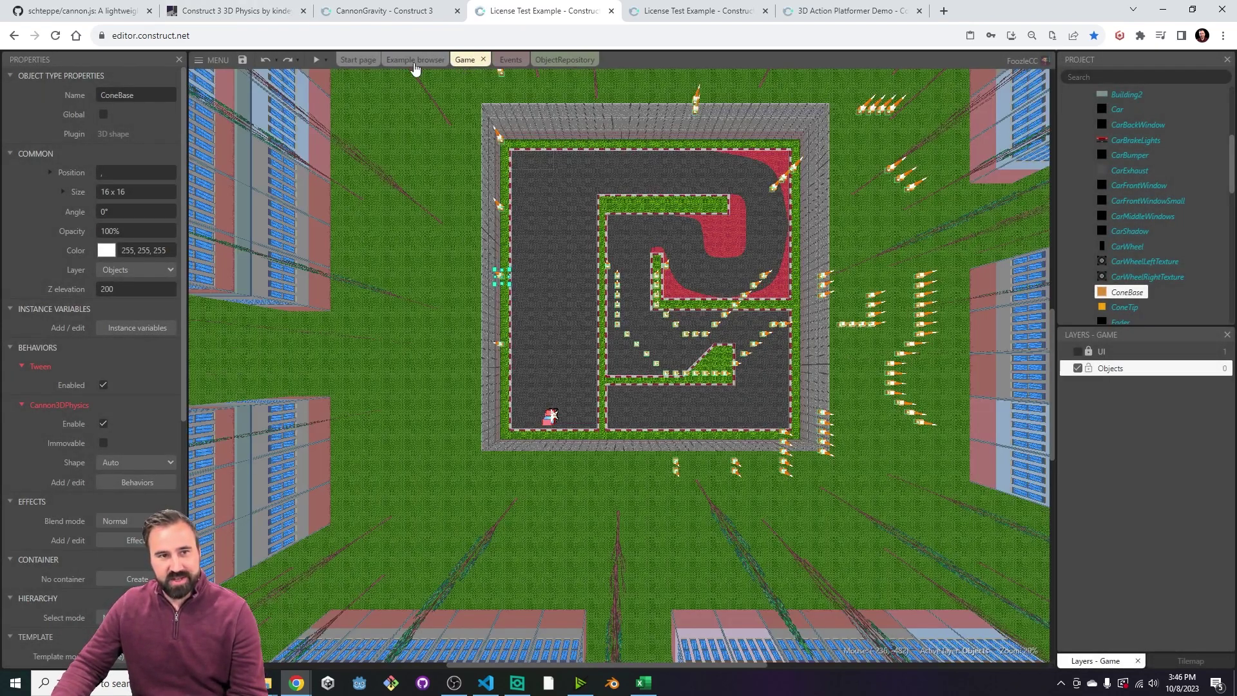
{"action": "left_click", "coordinate": [317, 63]}
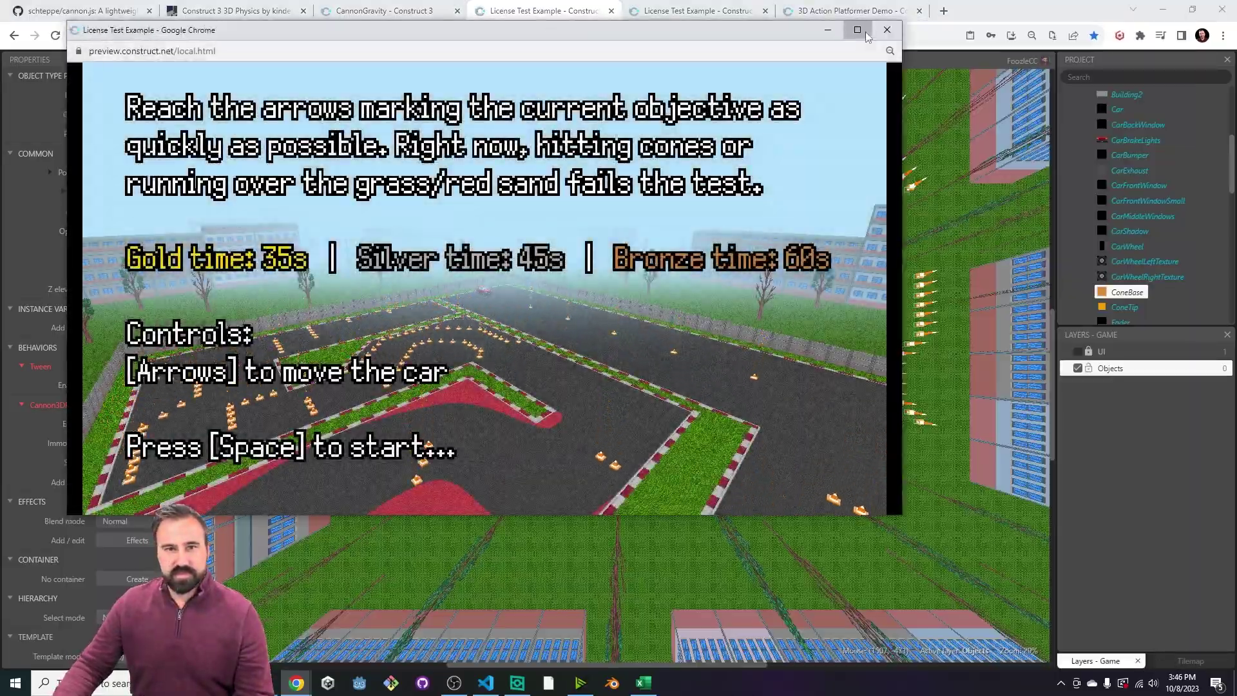
{"action": "left_click", "coordinate": [858, 30]}
{"action": "key", "text": "space"}
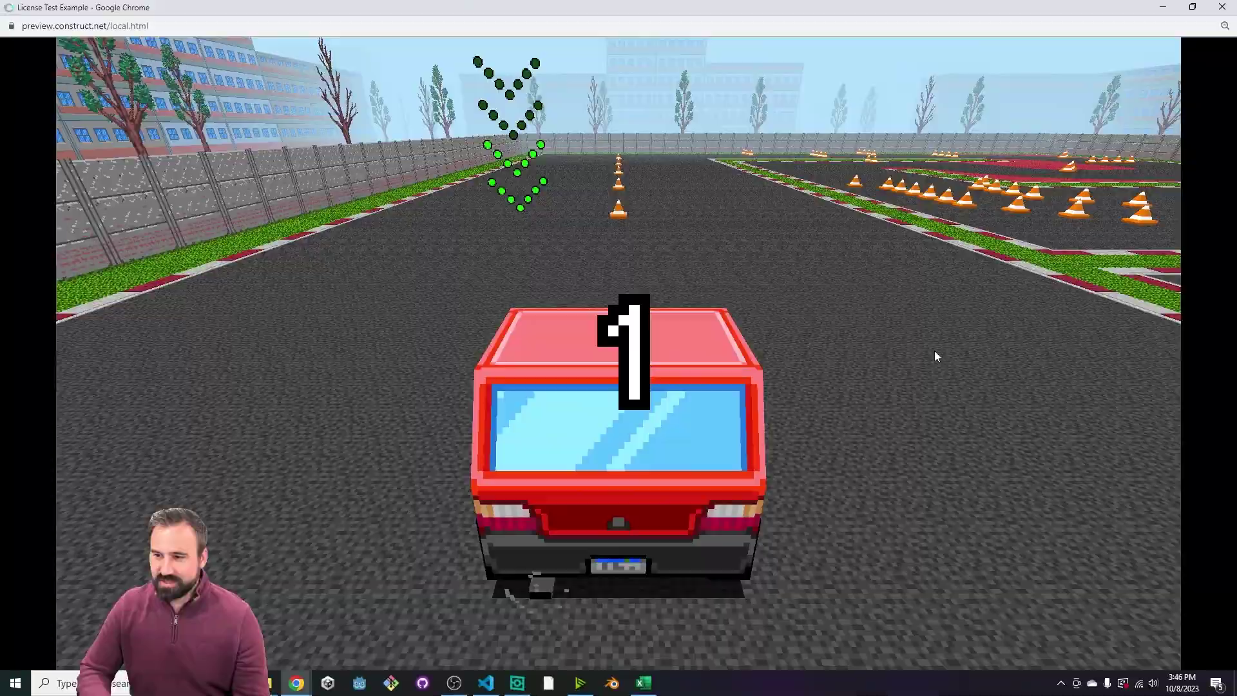
{"action": "key", "text": "Up"}
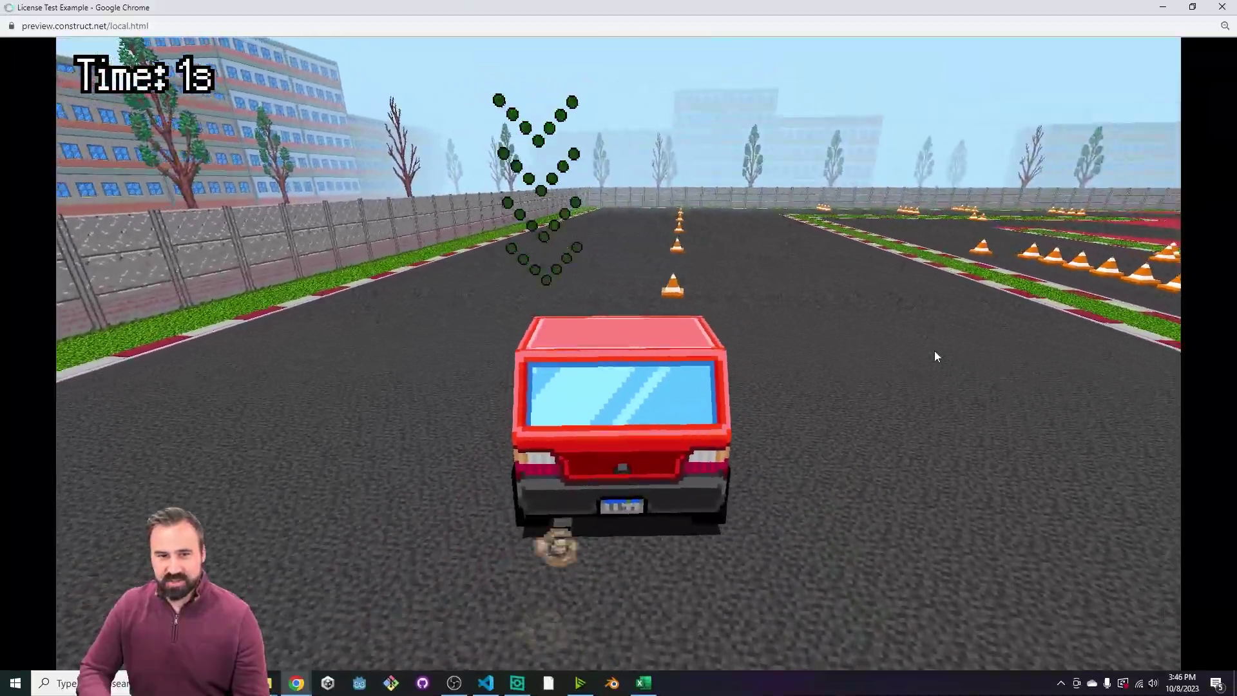
{"action": "key", "text": "Left"}
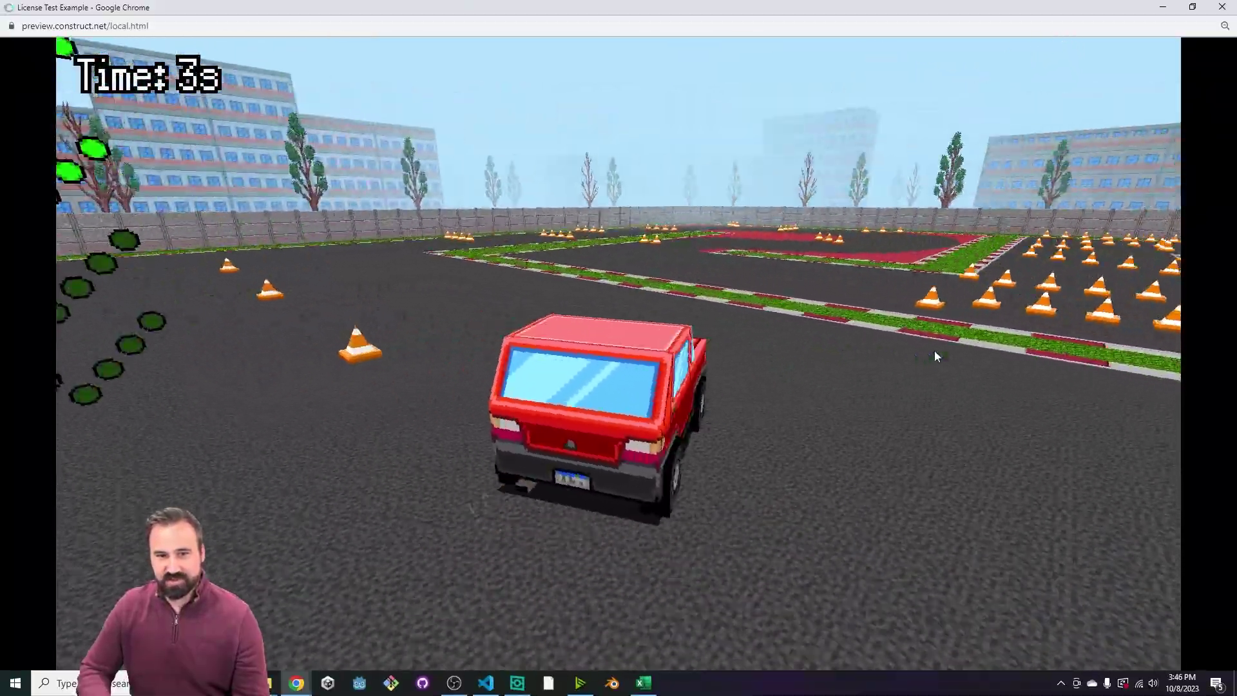
{"action": "key", "text": "Up"}
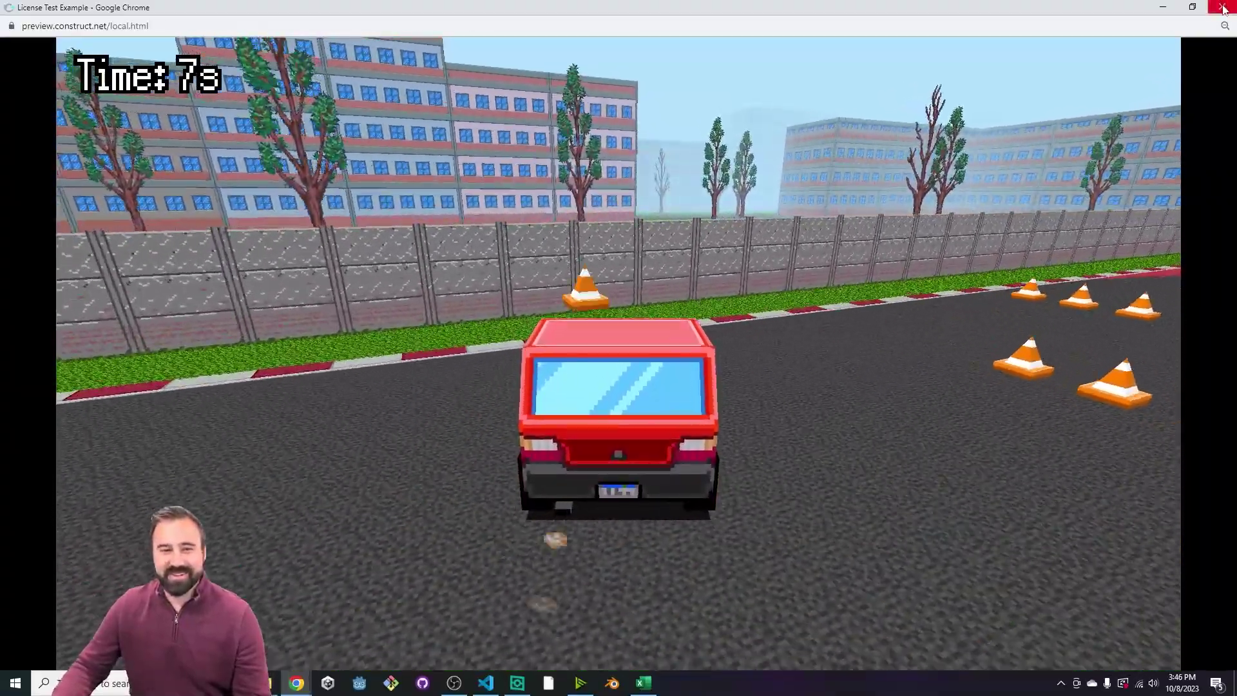
{"action": "left_click", "coordinate": [1222, 6]}
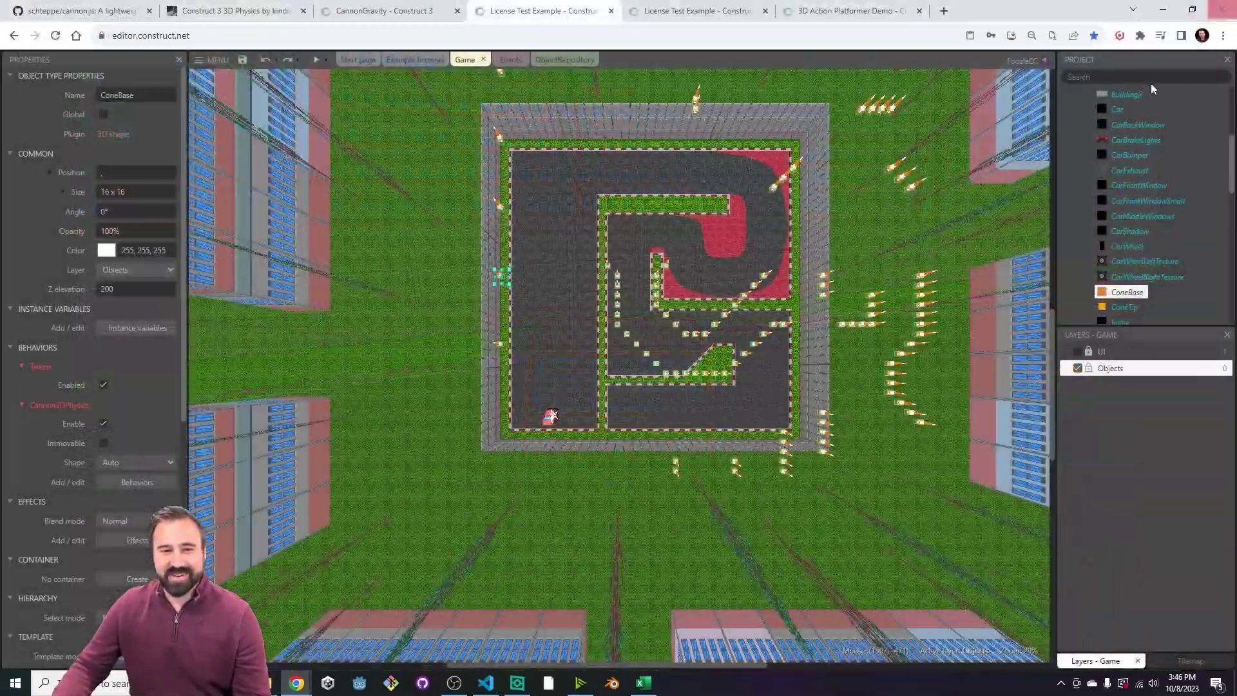
Set Impulse z to 0 in ConeBase's Apply impulse action in the Cones event group.
{"action": "left_click", "coordinate": [512, 60]}
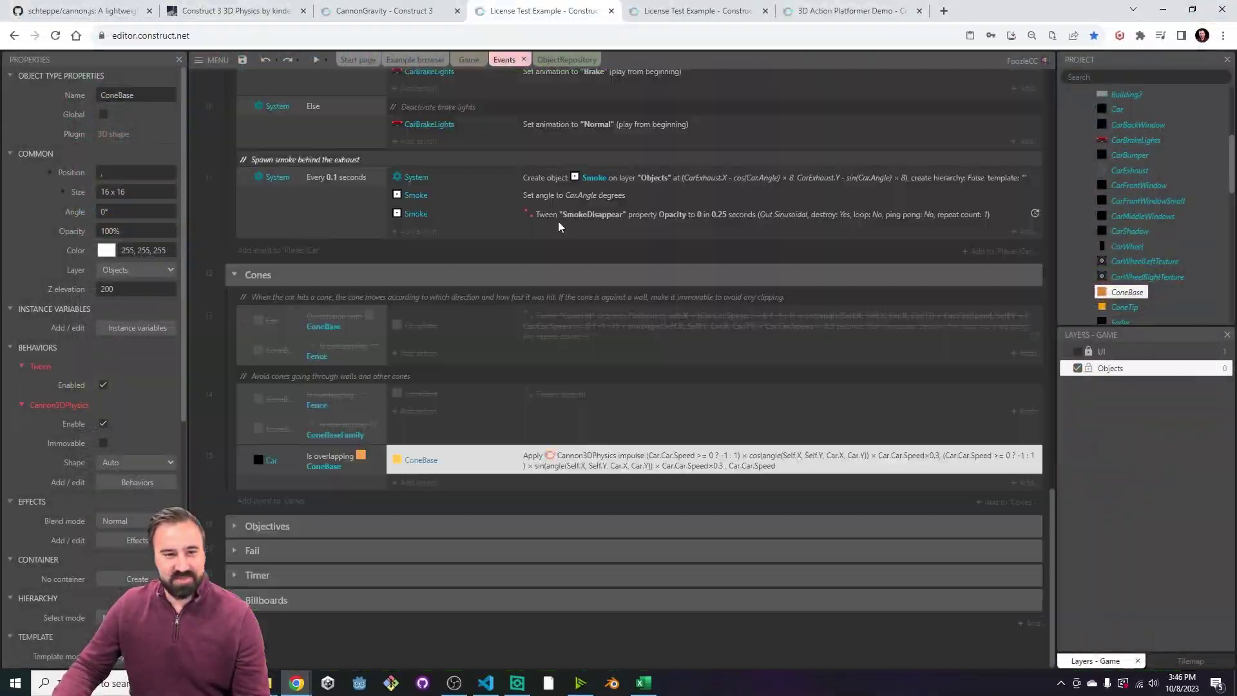
{"action": "double_click", "coordinate": [630, 457]}
{"action": "left_click", "coordinate": [464, 444]}
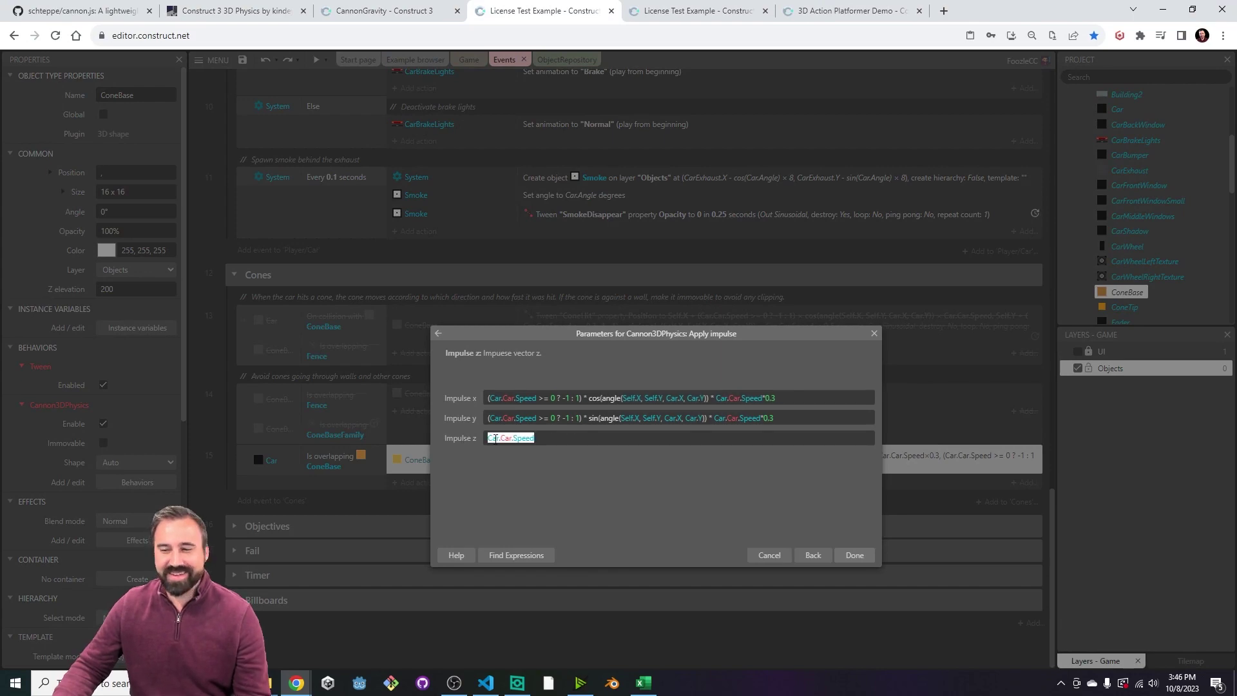
{"action": "key", "text": "Return"}
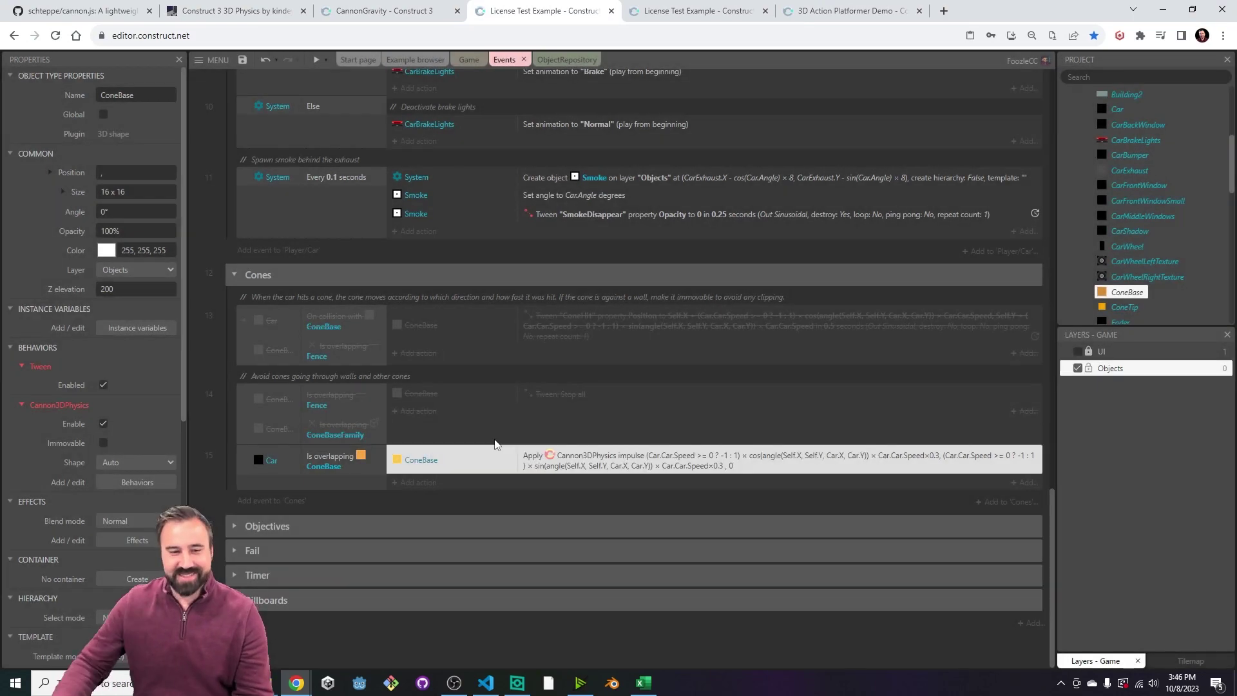
Preview the game in a maximized window, start the test, drive the car through the cones around the track, and close the preview.
{"action": "left_click", "coordinate": [316, 60]}
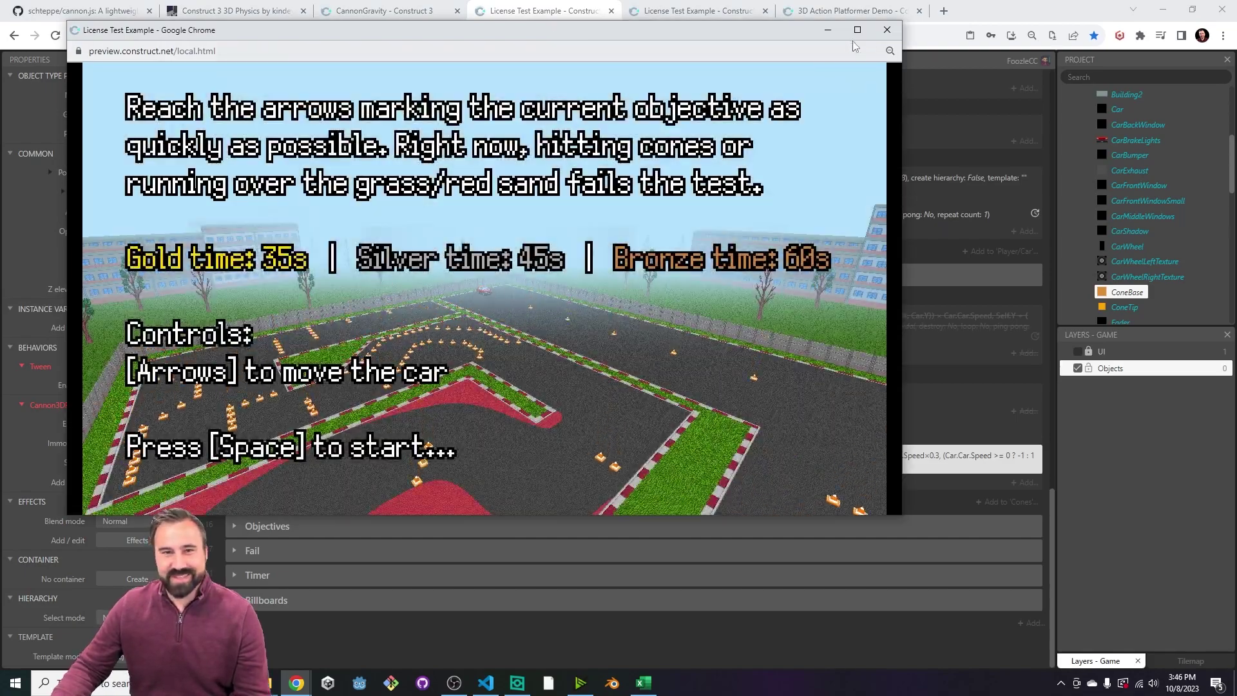
{"action": "left_click", "coordinate": [857, 30]}
{"action": "key", "text": "space"}
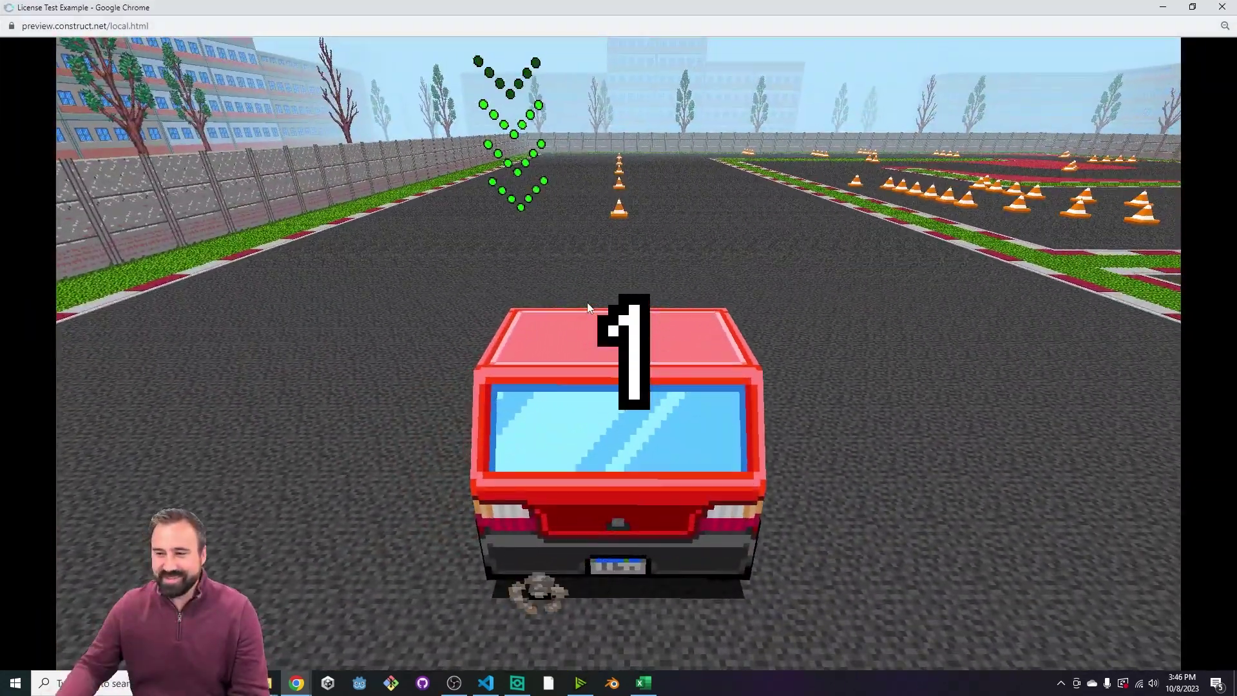
{"action": "key", "text": "Up"}
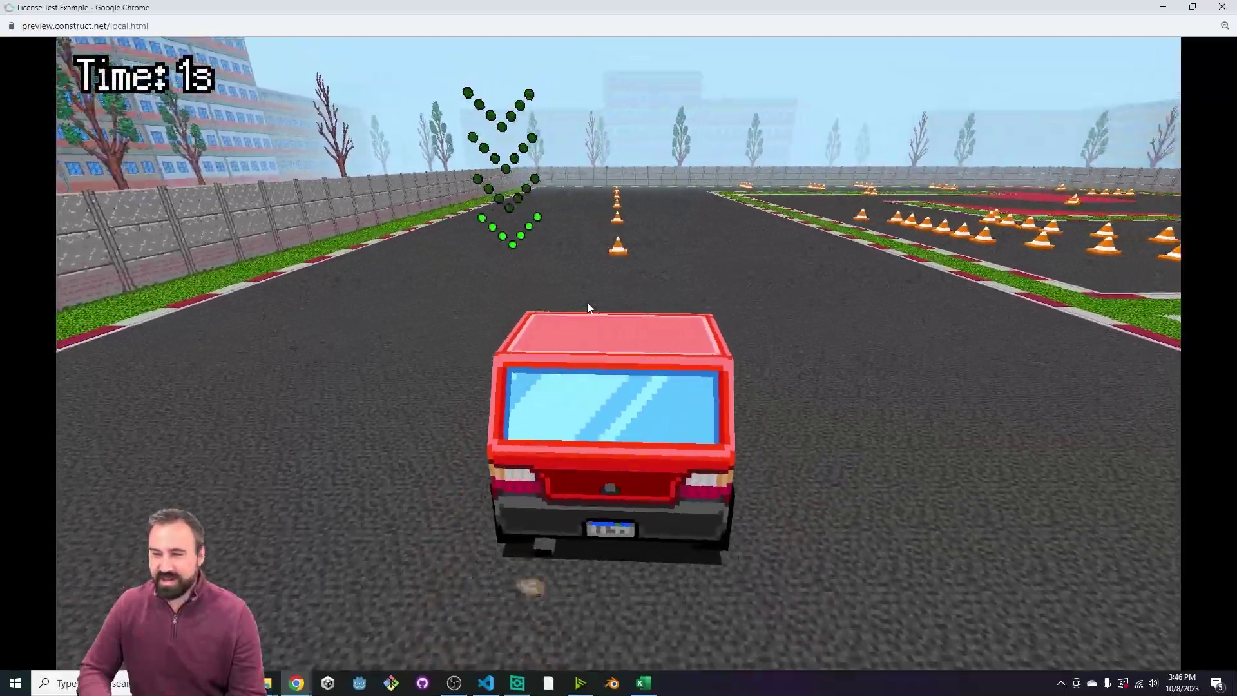
{"action": "key", "text": "Left"}
{"action": "key", "text": "Left"}
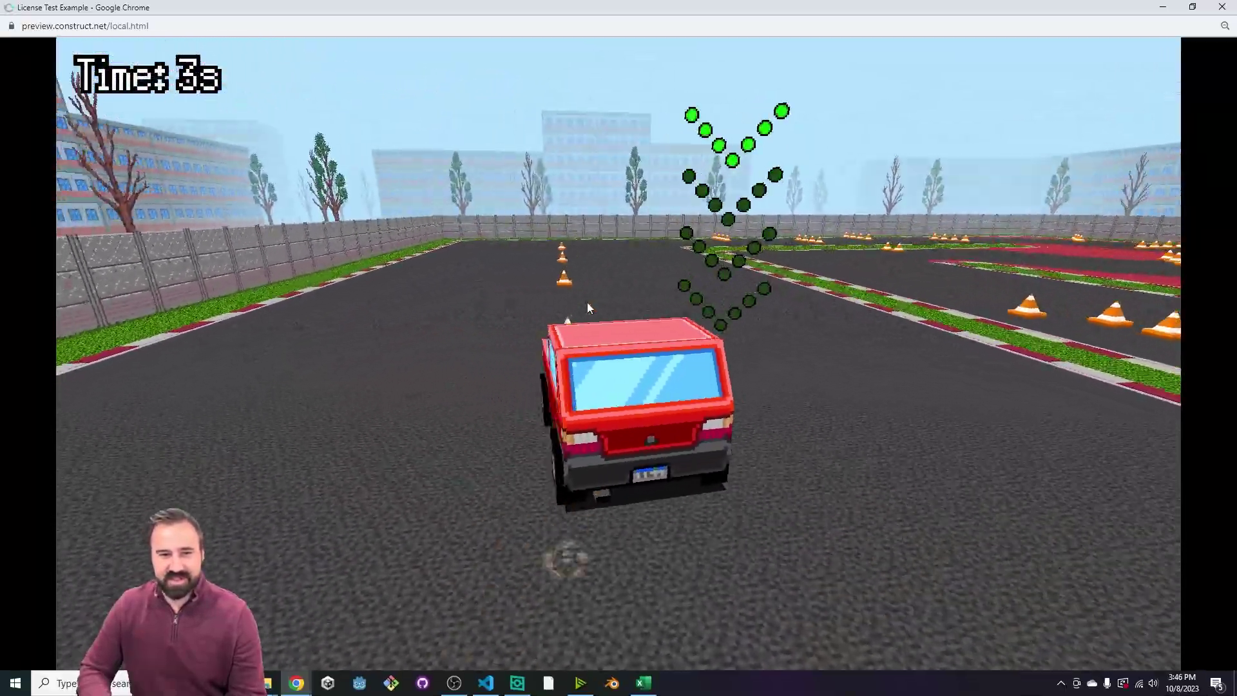
{"action": "key", "text": "Right"}
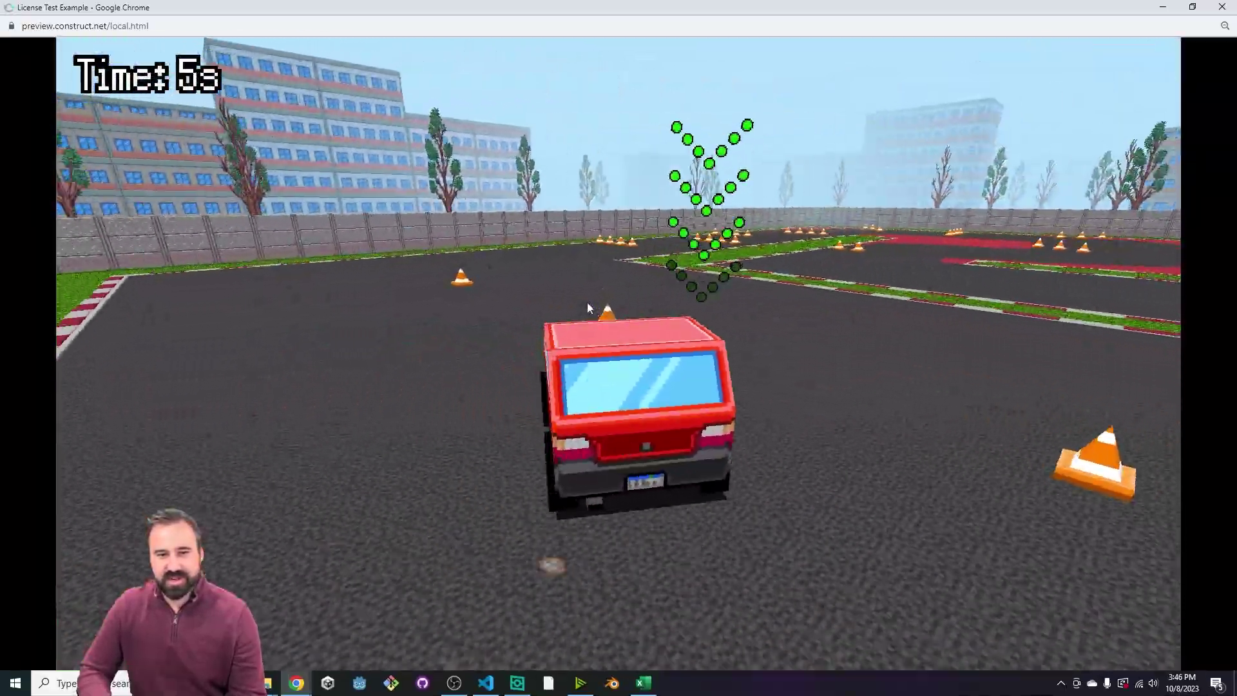
{"action": "key", "text": "Left"}
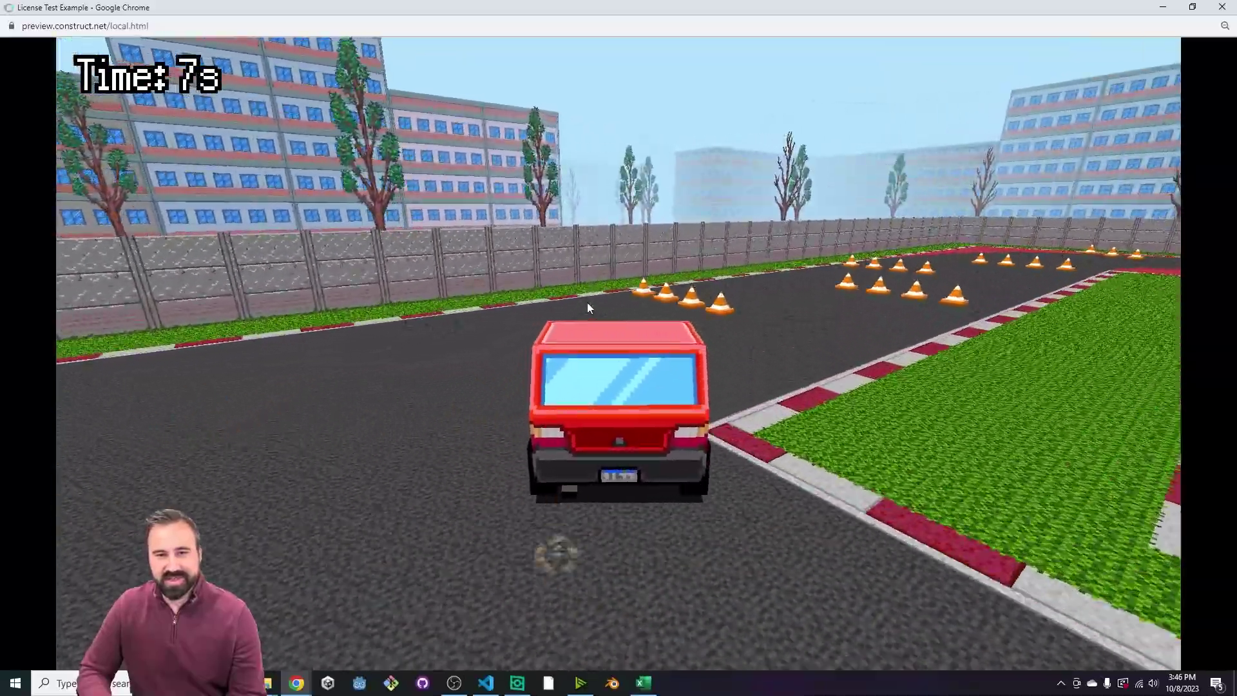
{"action": "key", "text": "Right"}
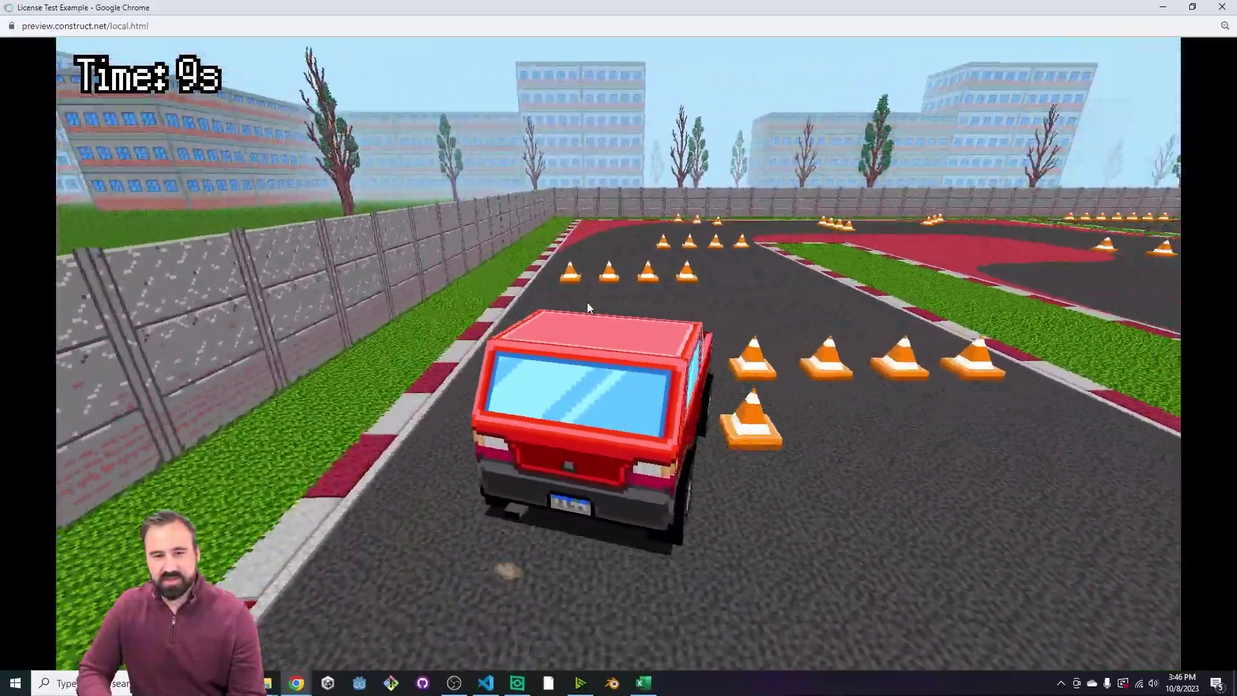
{"action": "key", "text": "Left"}
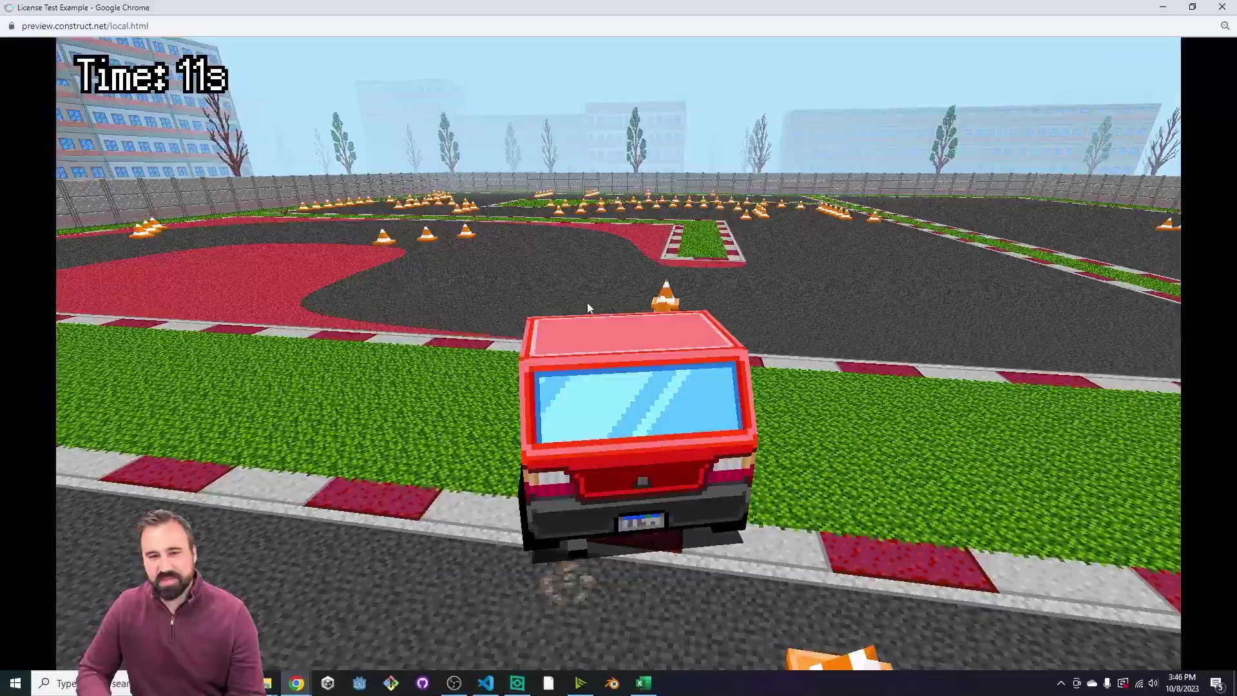
{"action": "key", "text": "Right"}
{"action": "key", "text": "Left"}
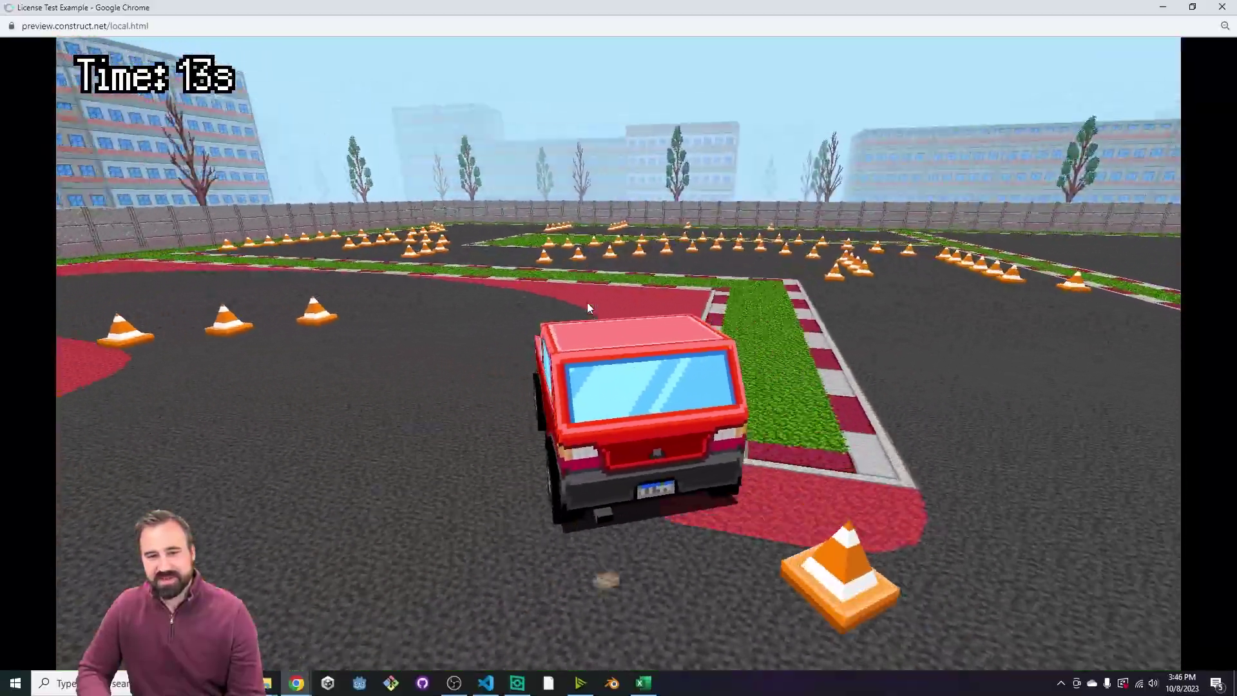
{"action": "key", "text": "Right"}
{"action": "key", "text": "Left"}
{"action": "key", "text": "Right"}
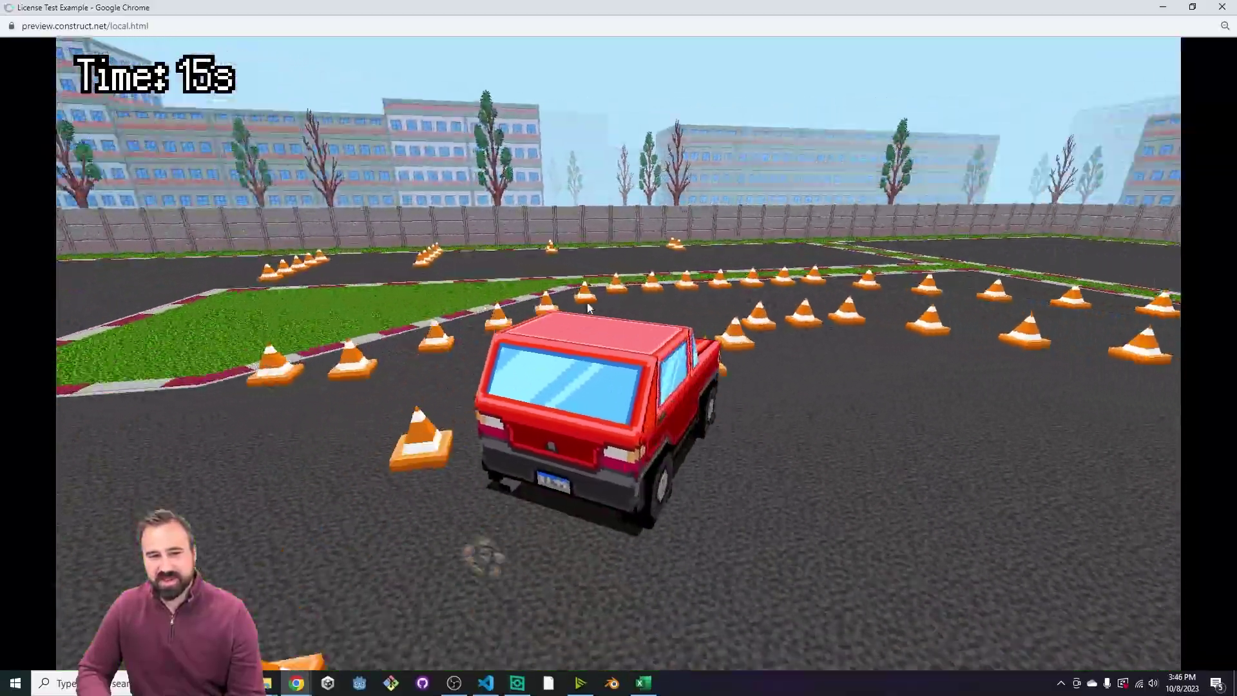
{"action": "key", "text": "Right"}
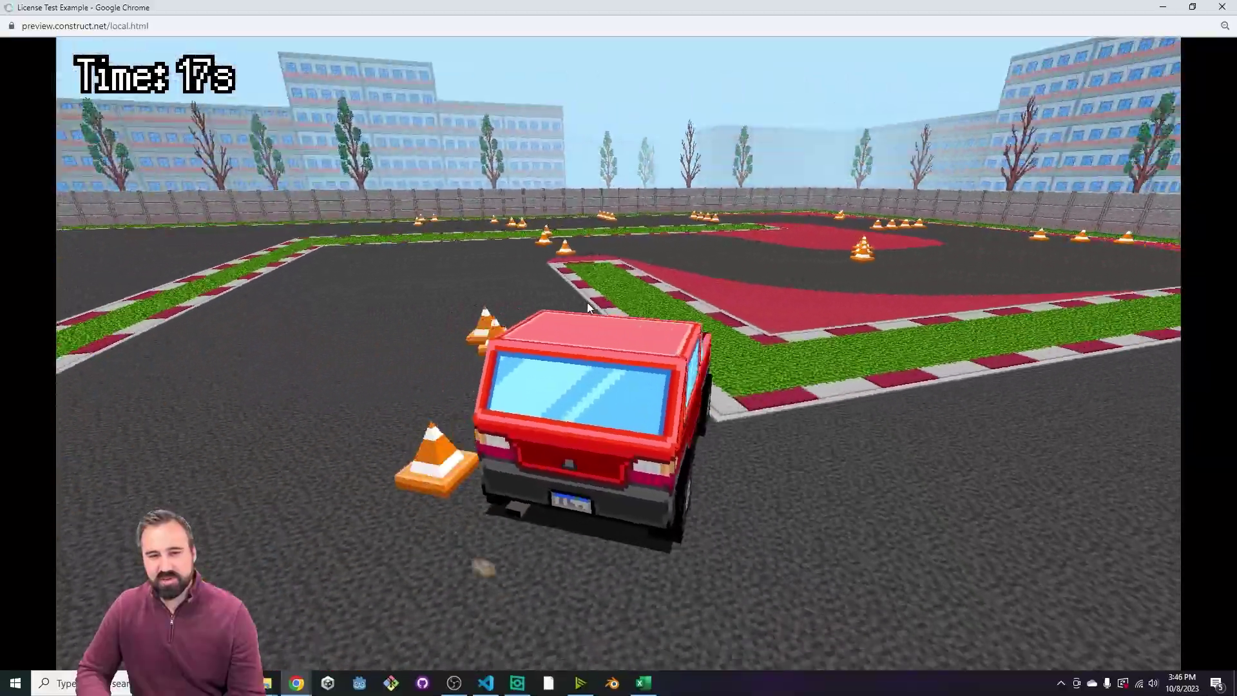
{"action": "key", "text": "Left"}
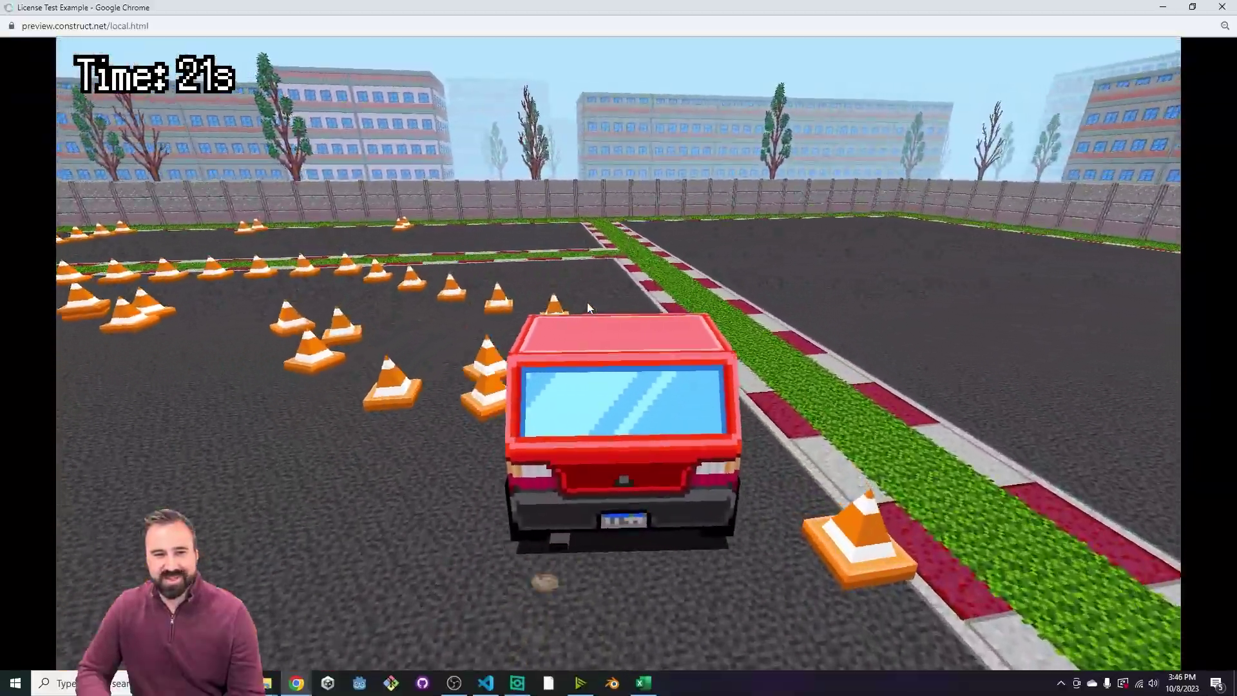
{"action": "key", "text": "Left"}
{"action": "key", "text": "Left"}
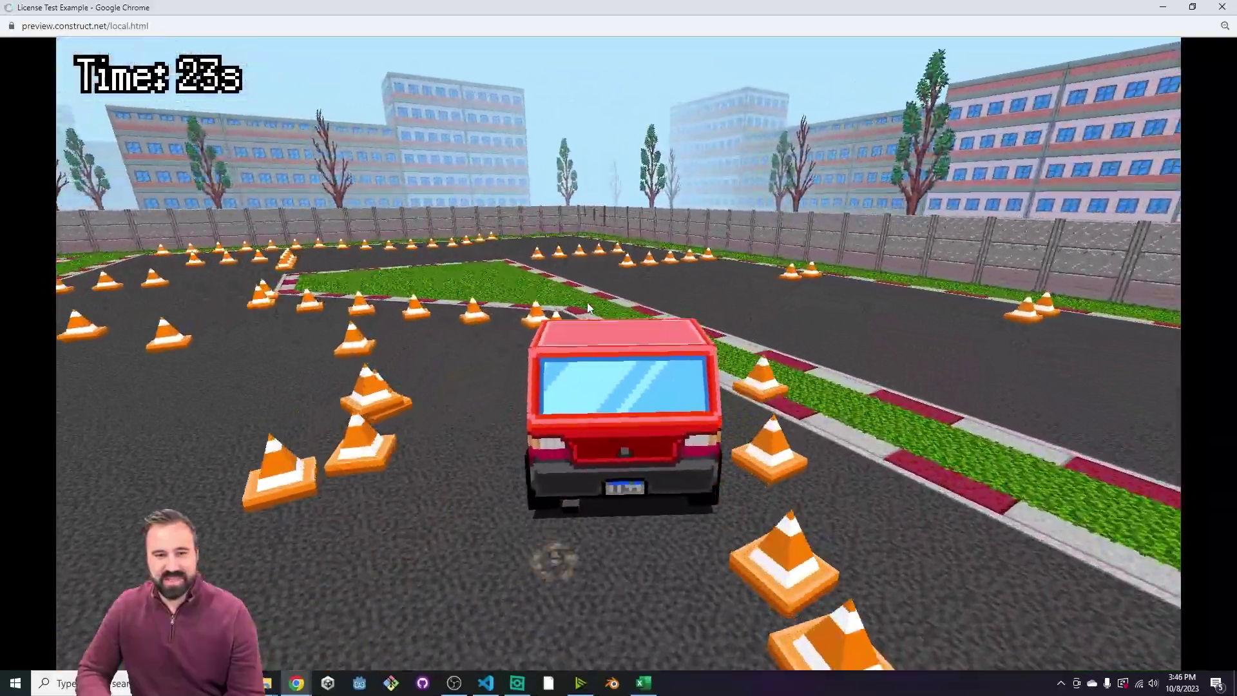
{"action": "key", "text": "Left"}
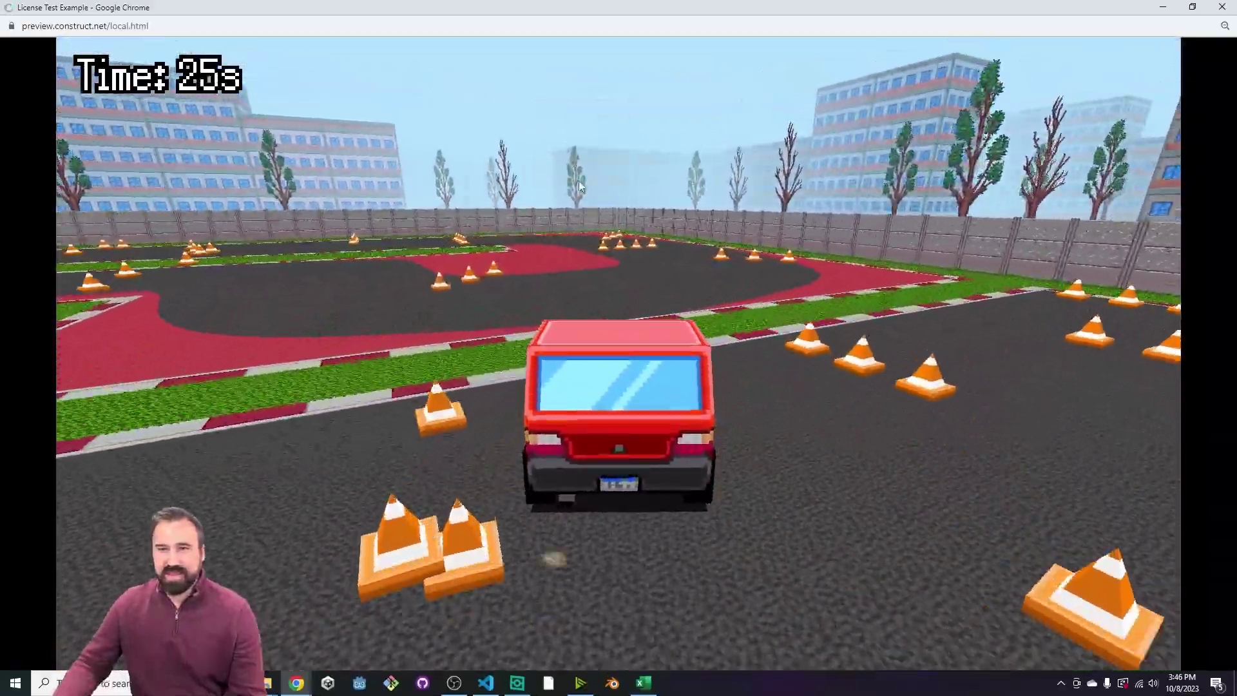
{"action": "key", "text": "Left"}
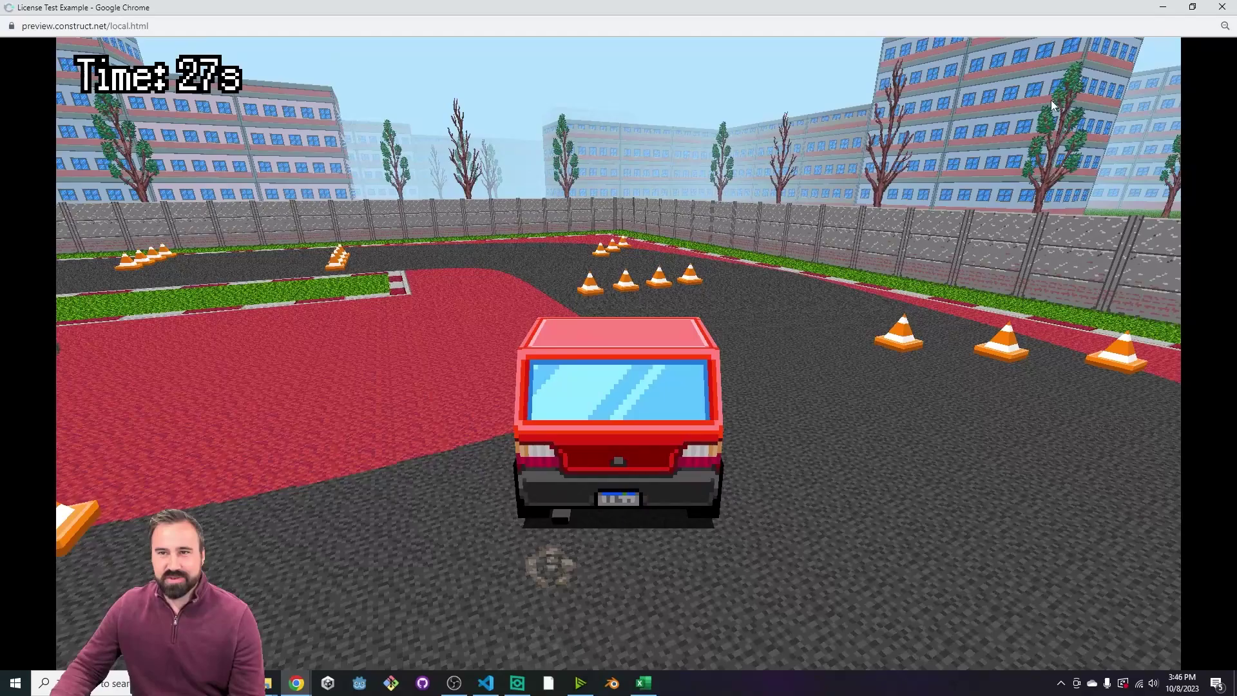
{"action": "left_click", "coordinate": [1220, 8]}
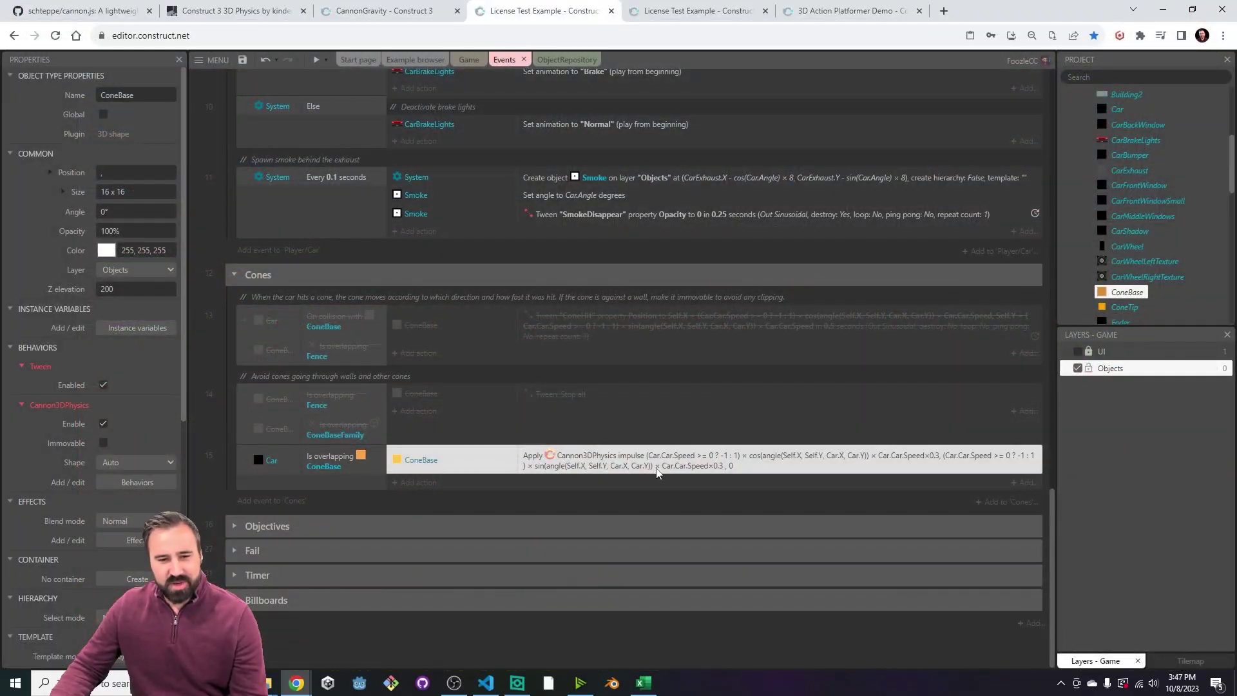
Set Impulse z of ConeBase's Apply impulse action to abs(Car.Car.Speed)*0.1.
{"action": "double_click", "coordinate": [657, 469]}
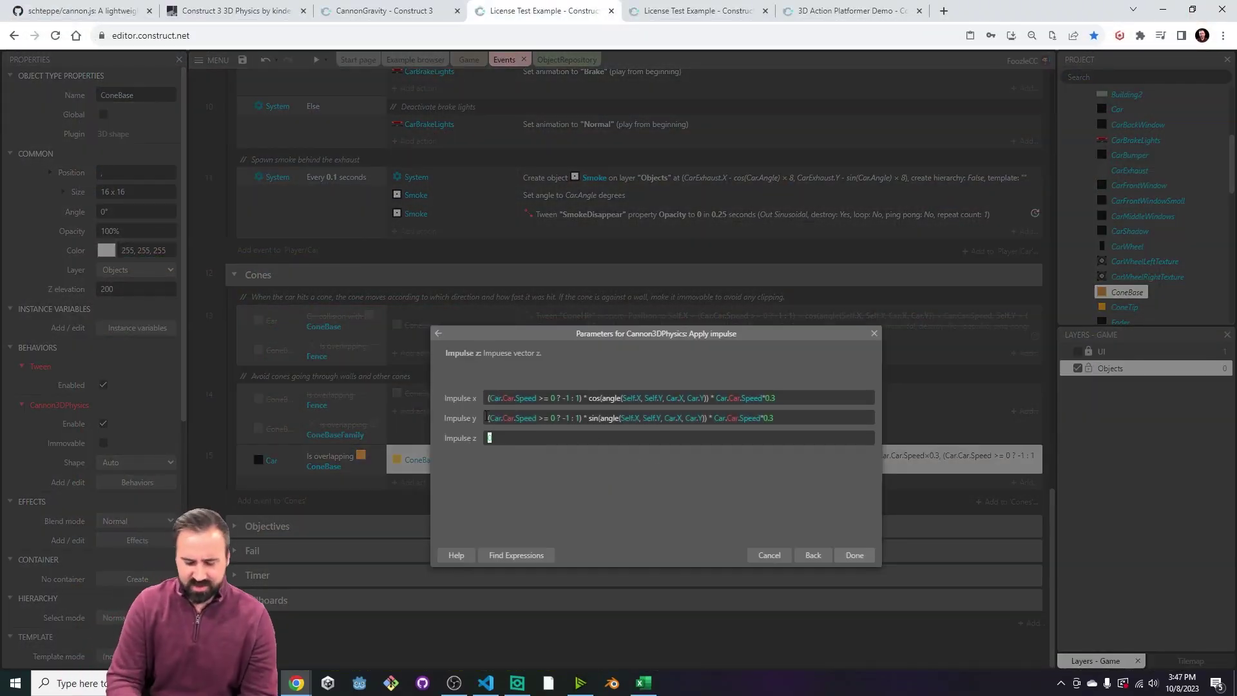
{"action": "type", "text": "Car.Car"}
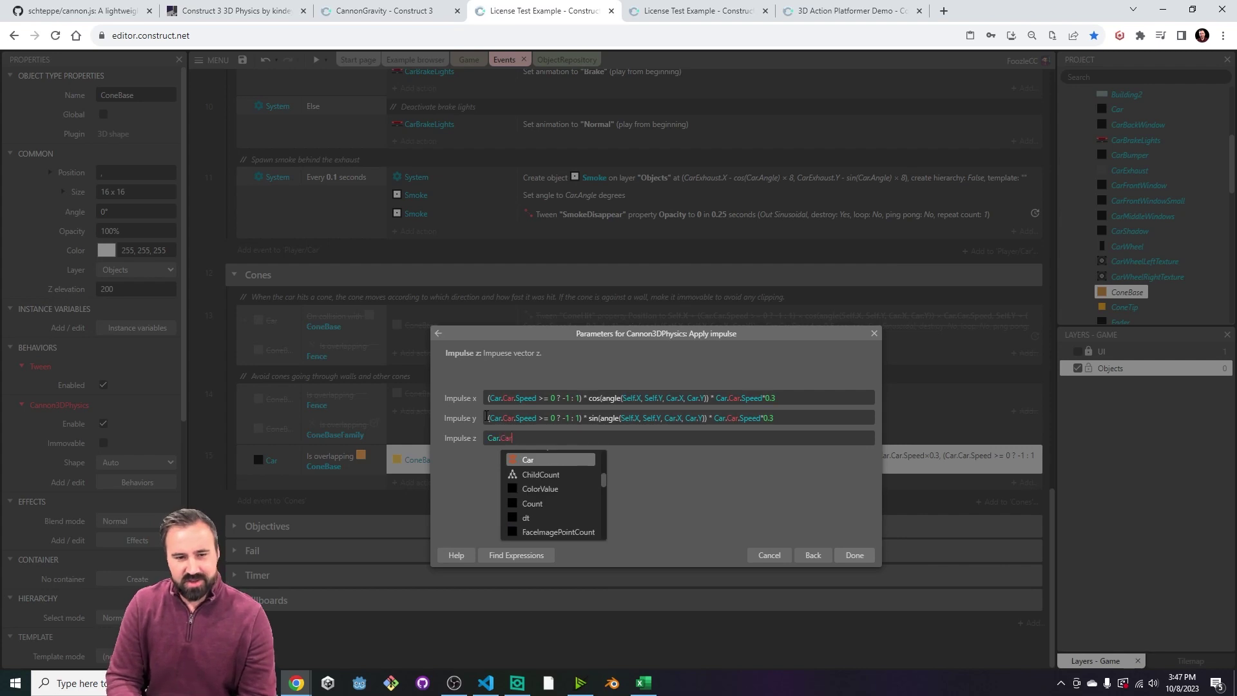
{"action": "type", "text": ".Spee"}
{"action": "key", "text": "Tab"}
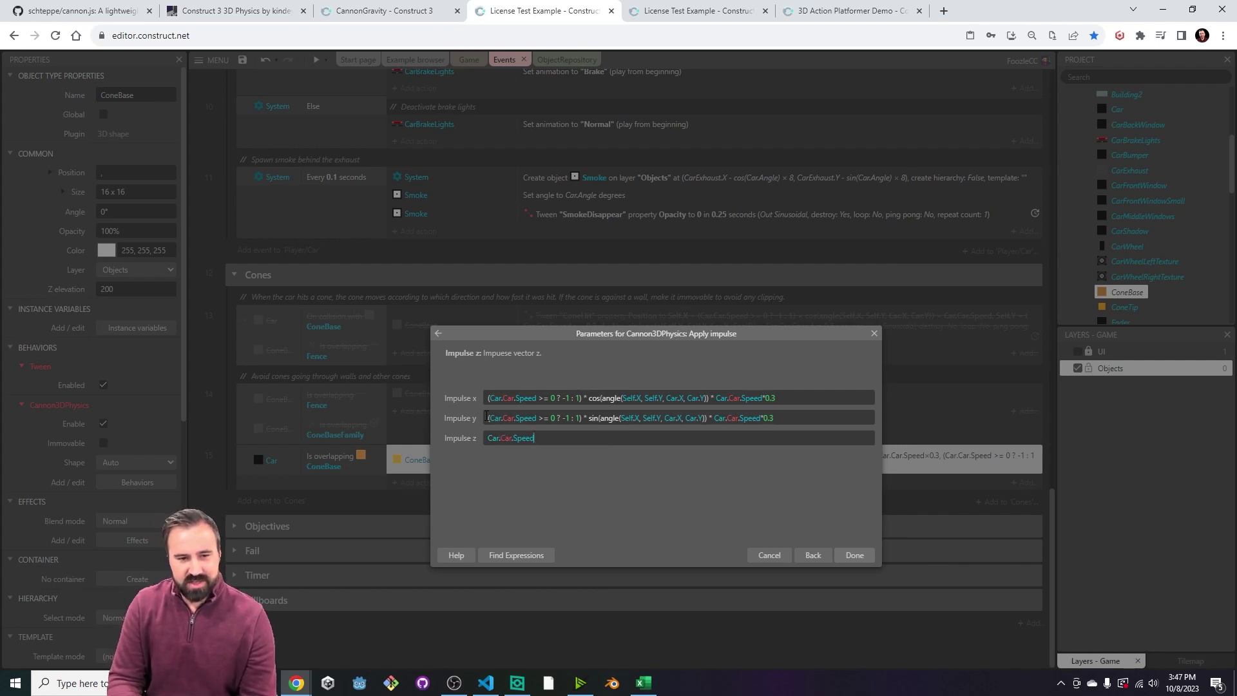
{"action": "type", "text": "abs("}
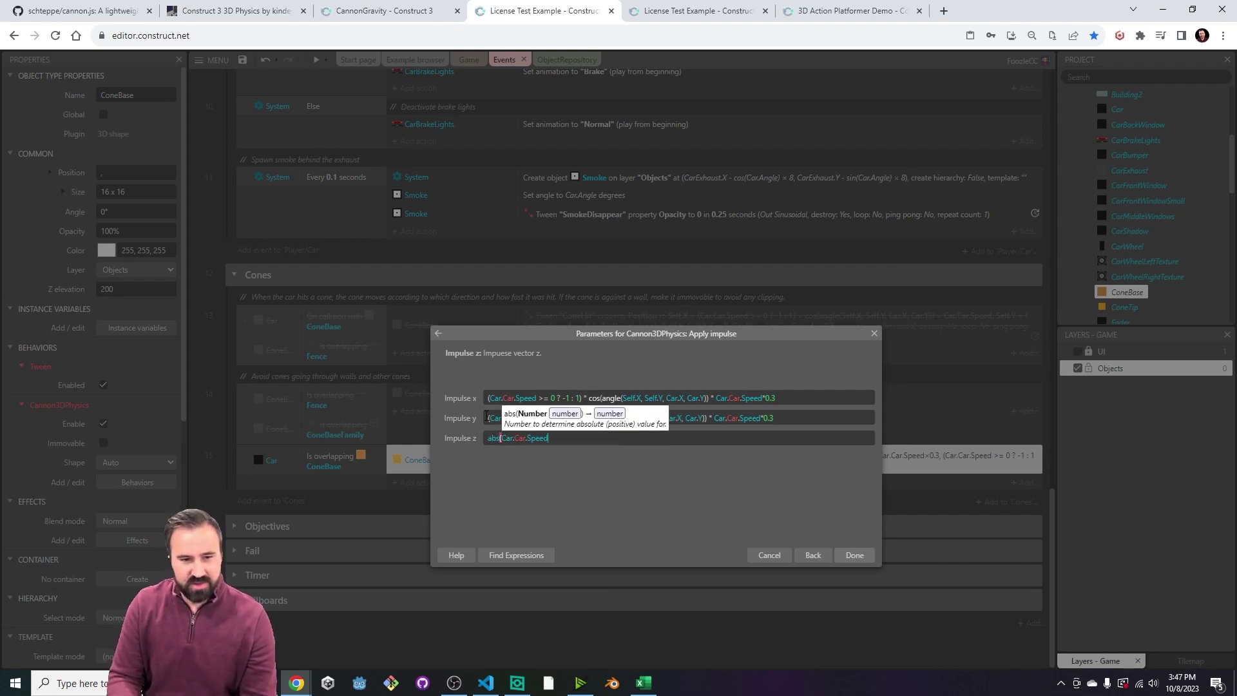
{"action": "key", "text": "End"}
{"action": "type", "text": ")"}
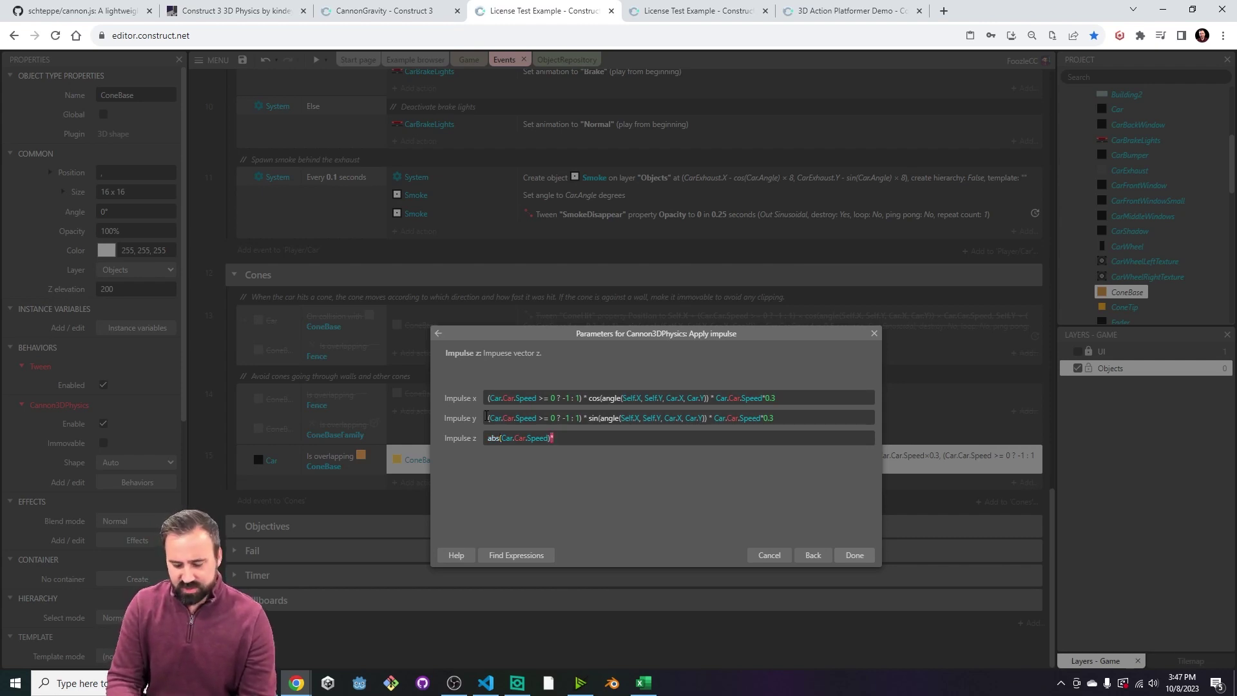
{"action": "key", "text": "Return"}
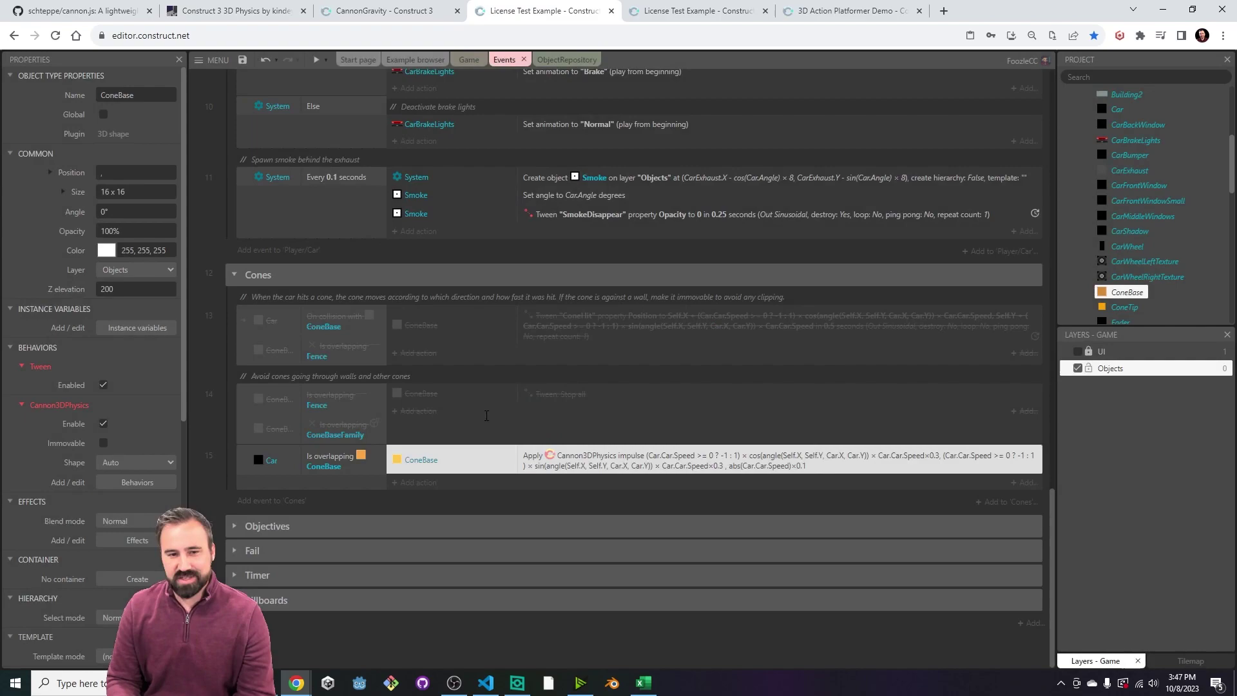
Preview the game with the speed-based upward impulse, start the test, drive the car into the cones around the track, and close the preview.
{"action": "left_click", "coordinate": [317, 61]}
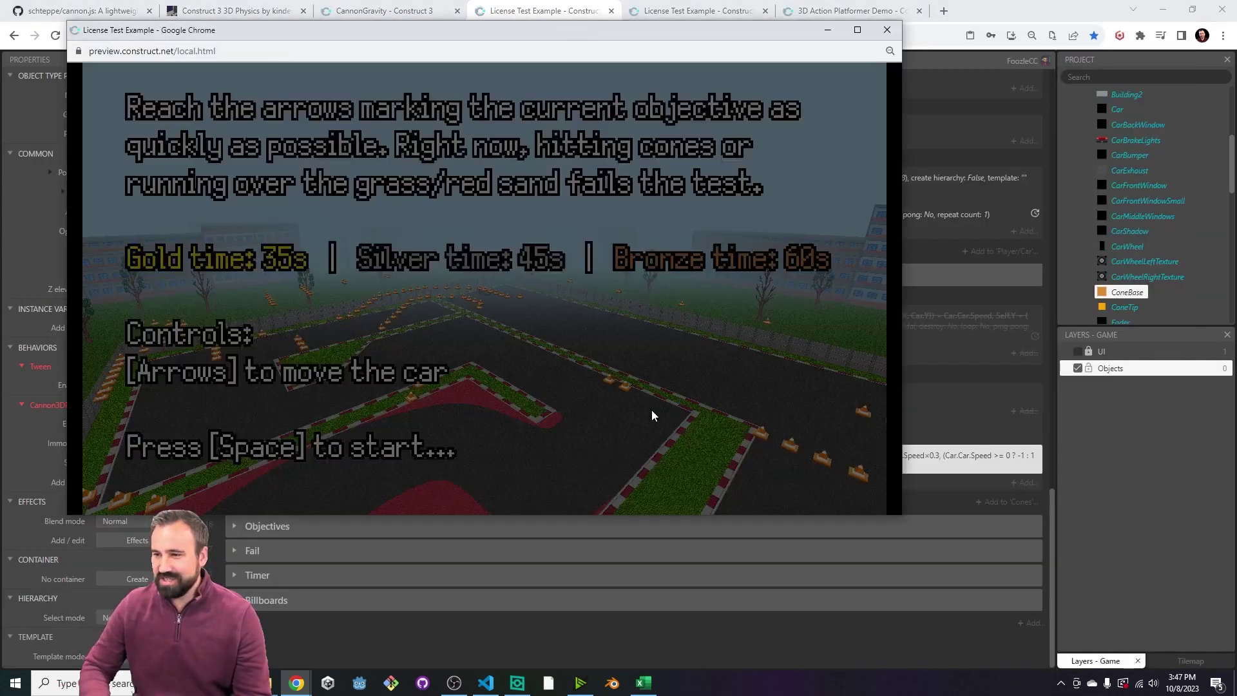
{"action": "key", "text": "space"}
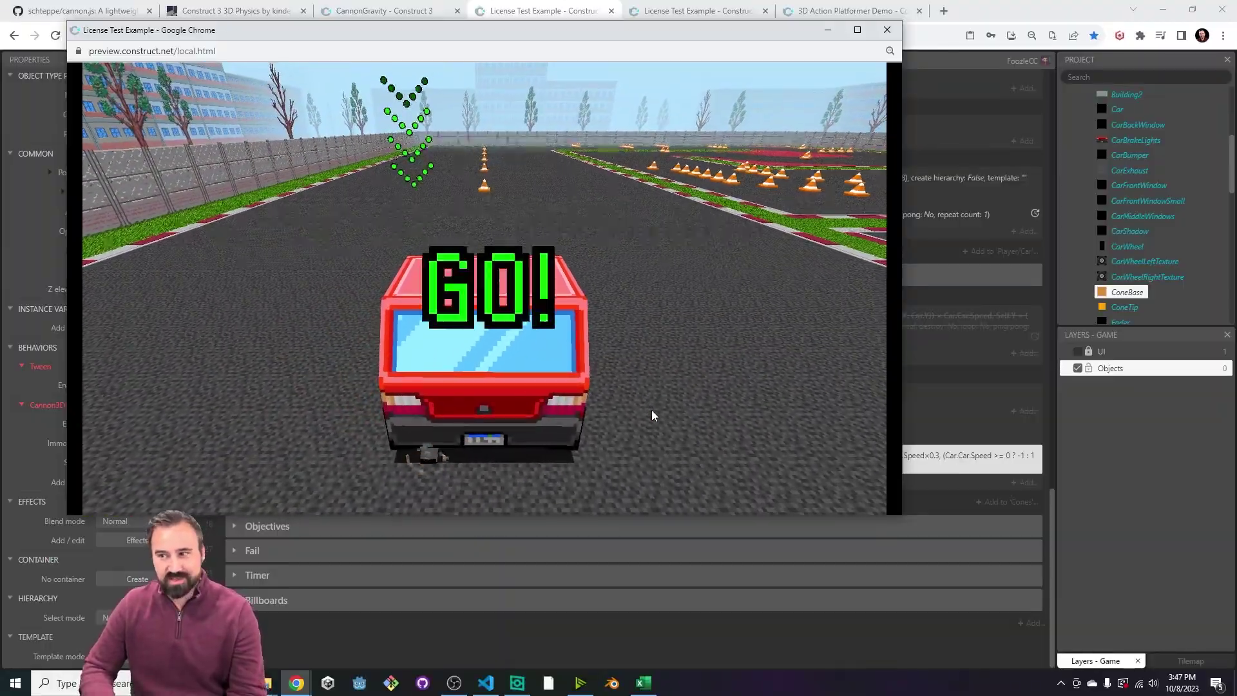
{"action": "key", "text": "Up"}
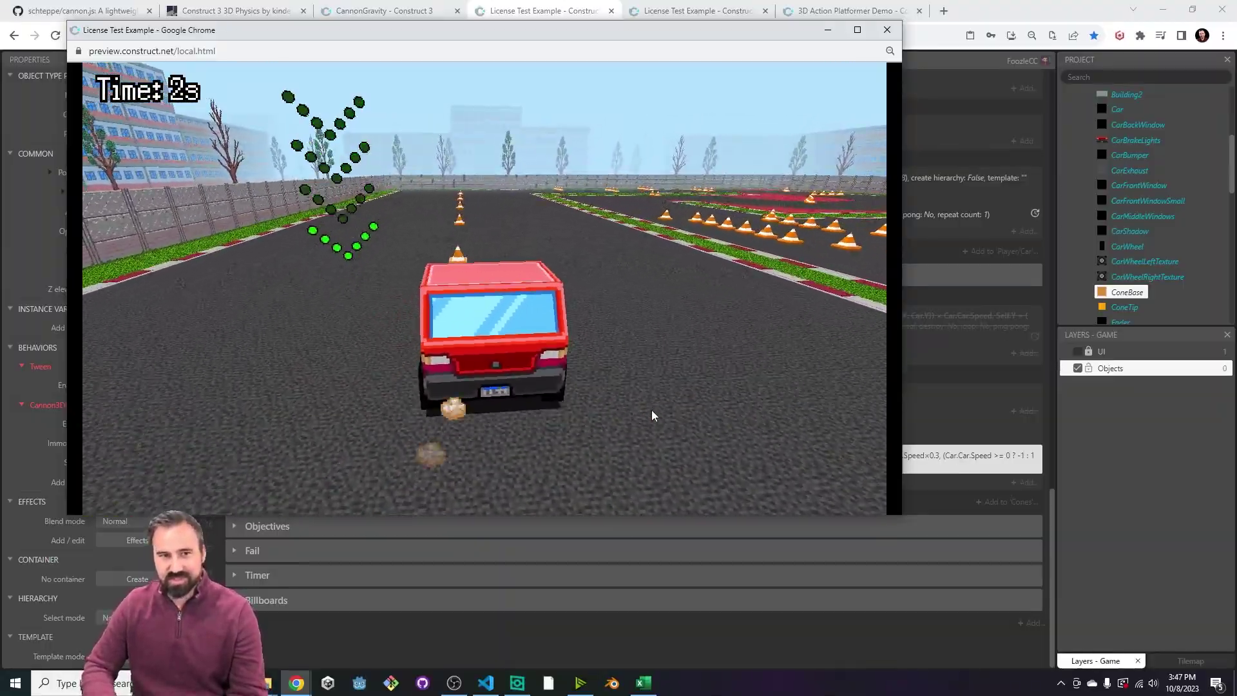
{"action": "key", "text": "Left"}
{"action": "key", "text": "Right"}
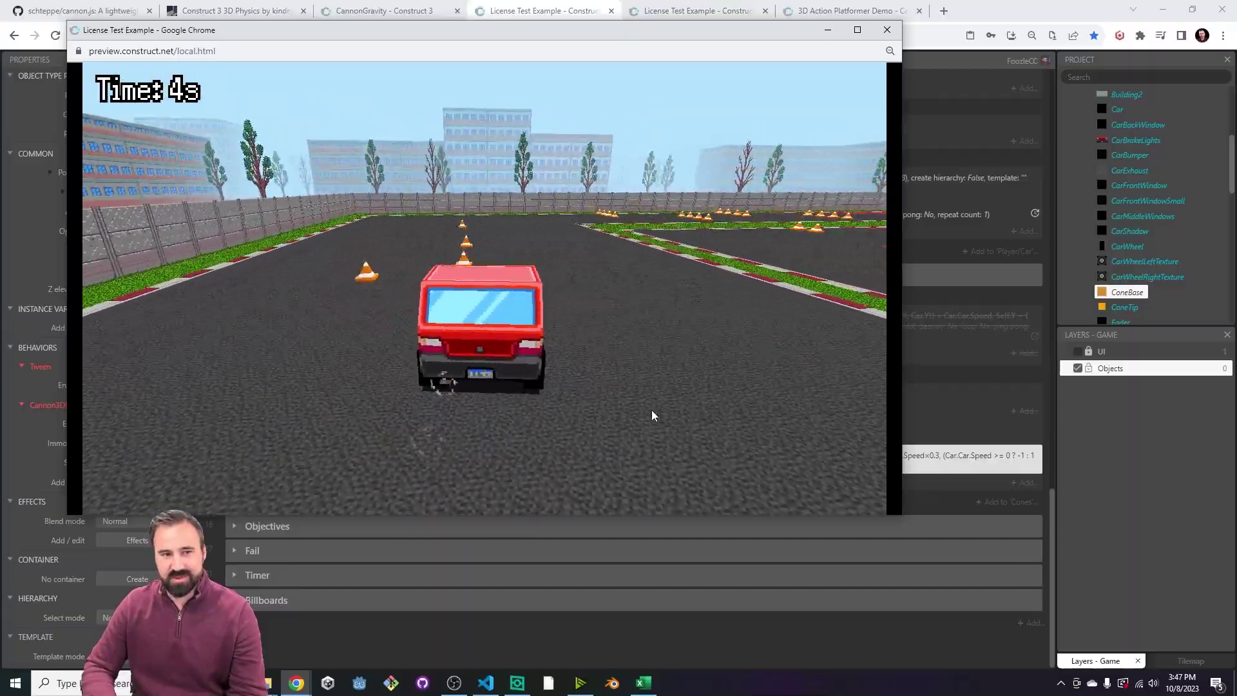
{"action": "key", "text": "Left"}
{"action": "key", "text": "Right"}
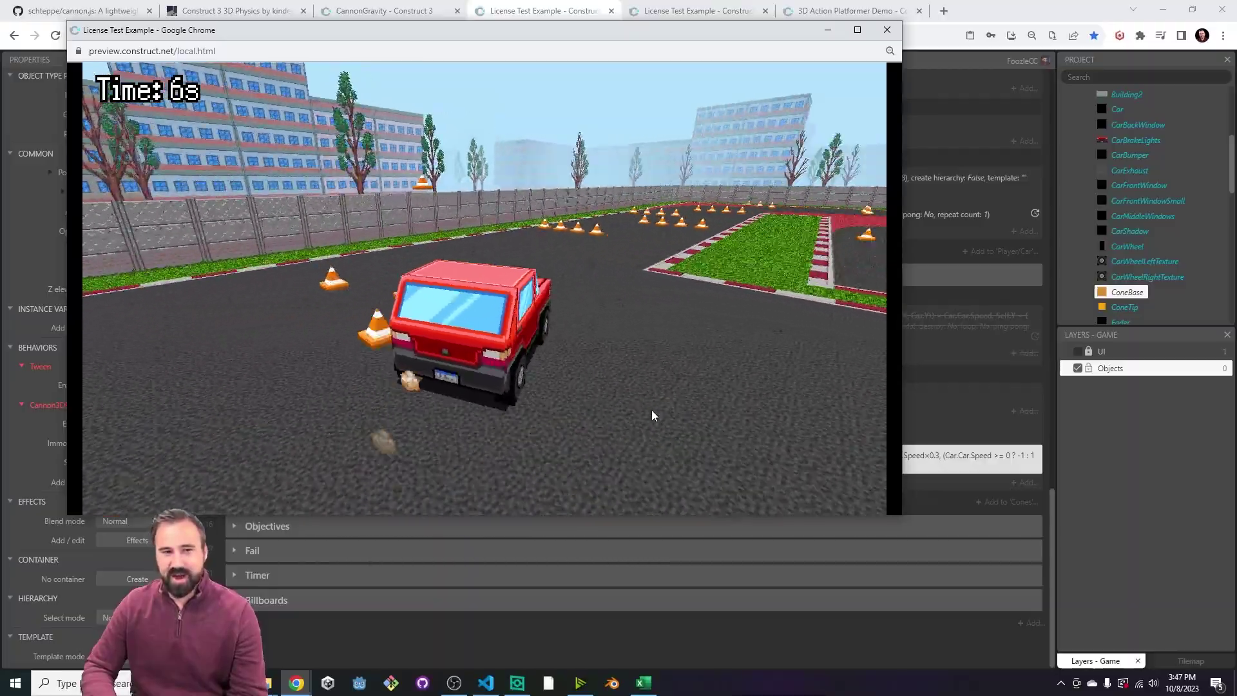
{"action": "key", "text": "Right"}
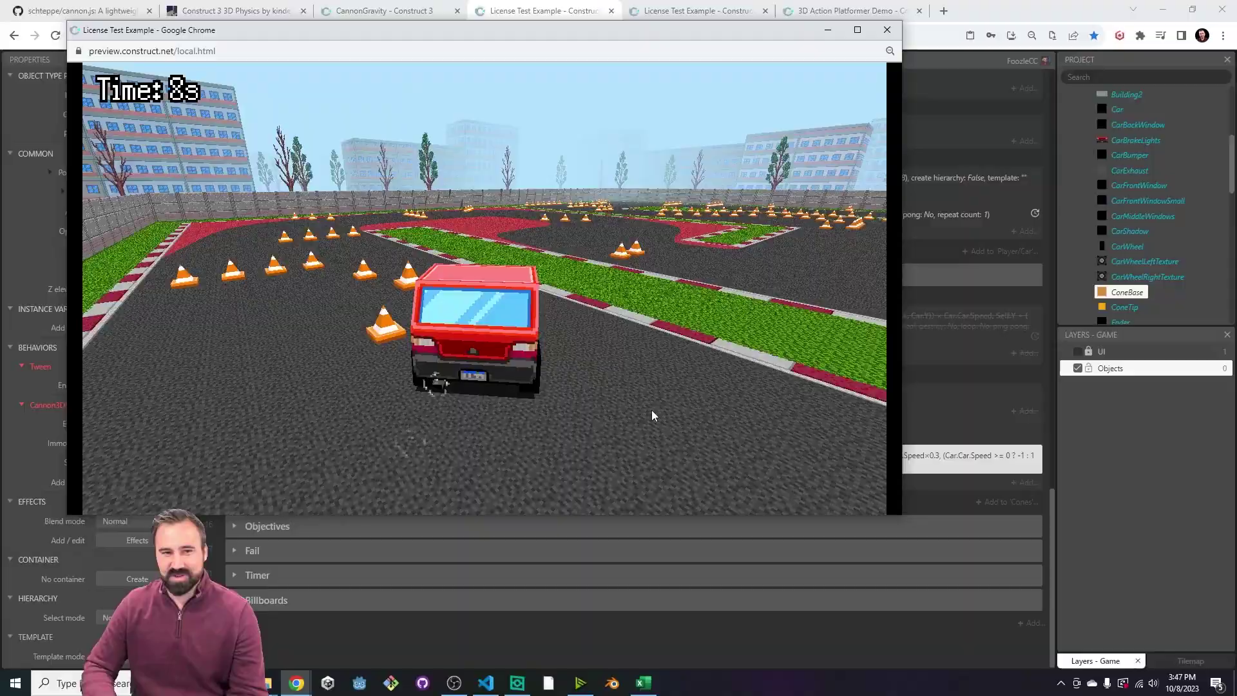
{"action": "key", "text": "Left"}
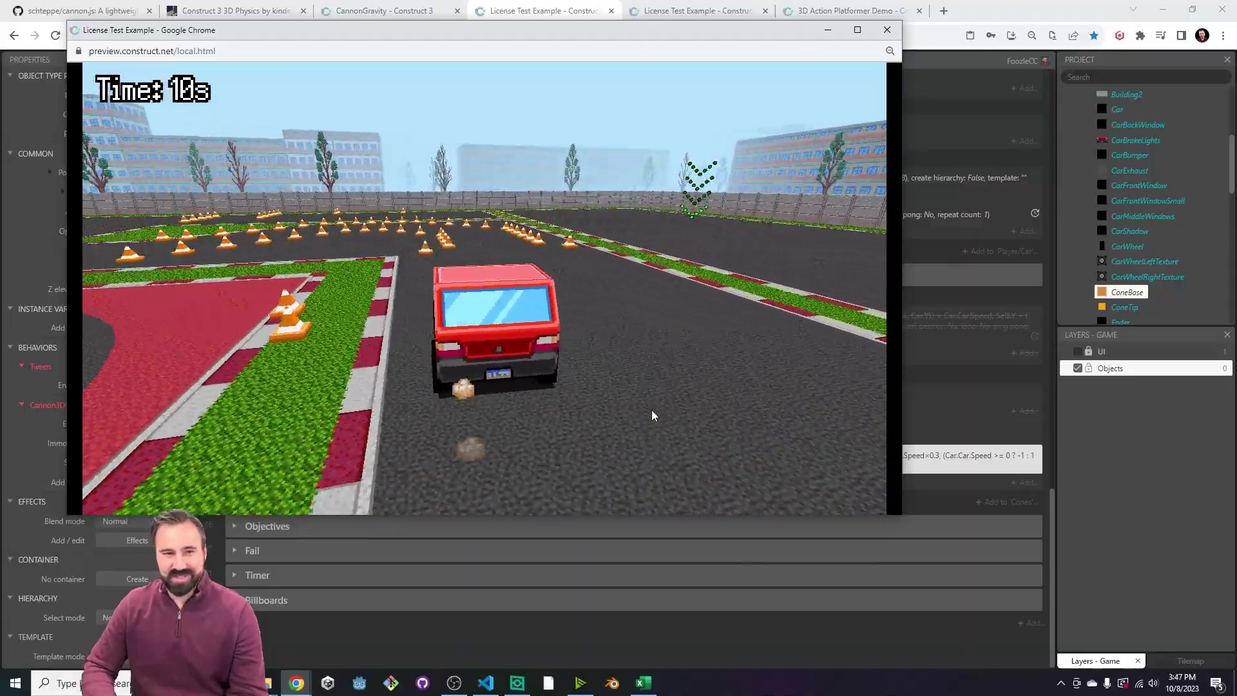
{"action": "key", "text": "Left"}
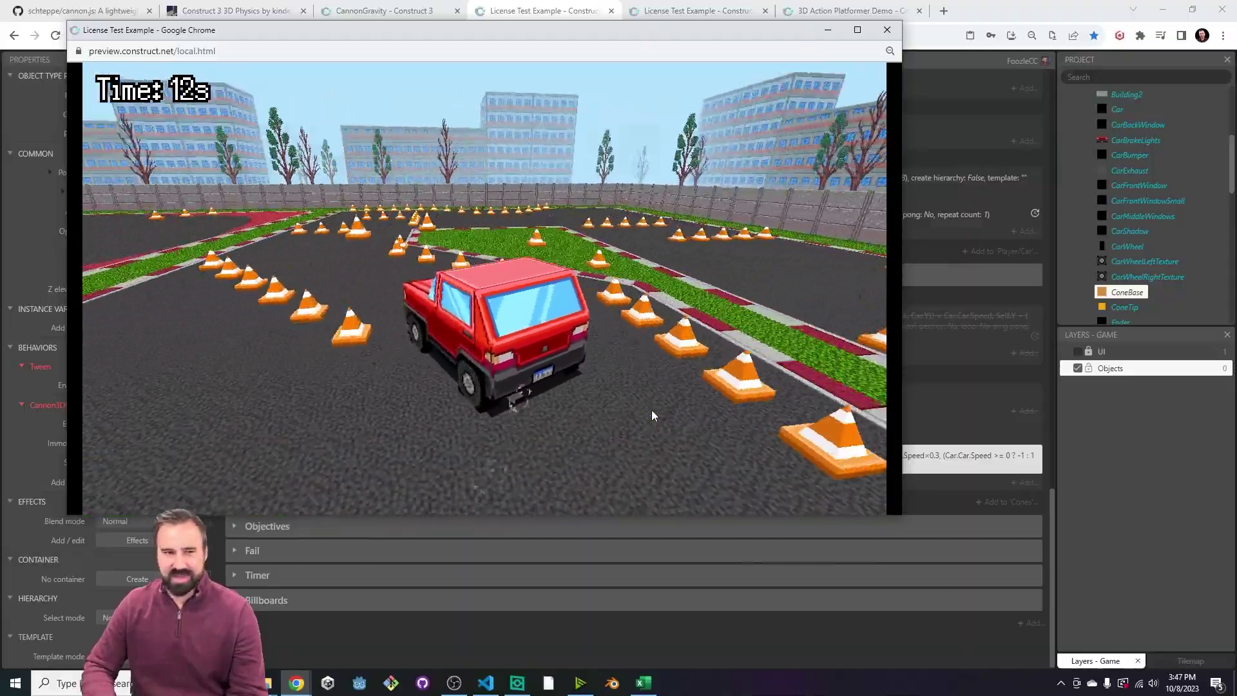
{"action": "key", "text": "Left"}
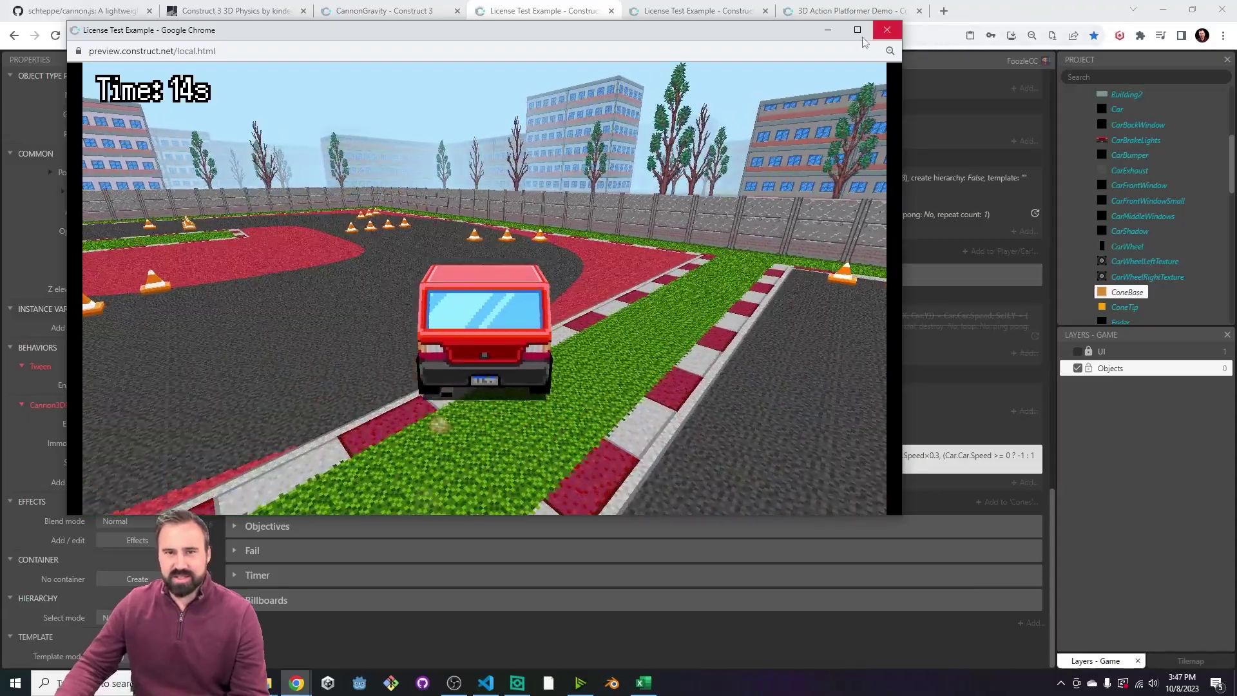
{"action": "left_click", "coordinate": [887, 30]}
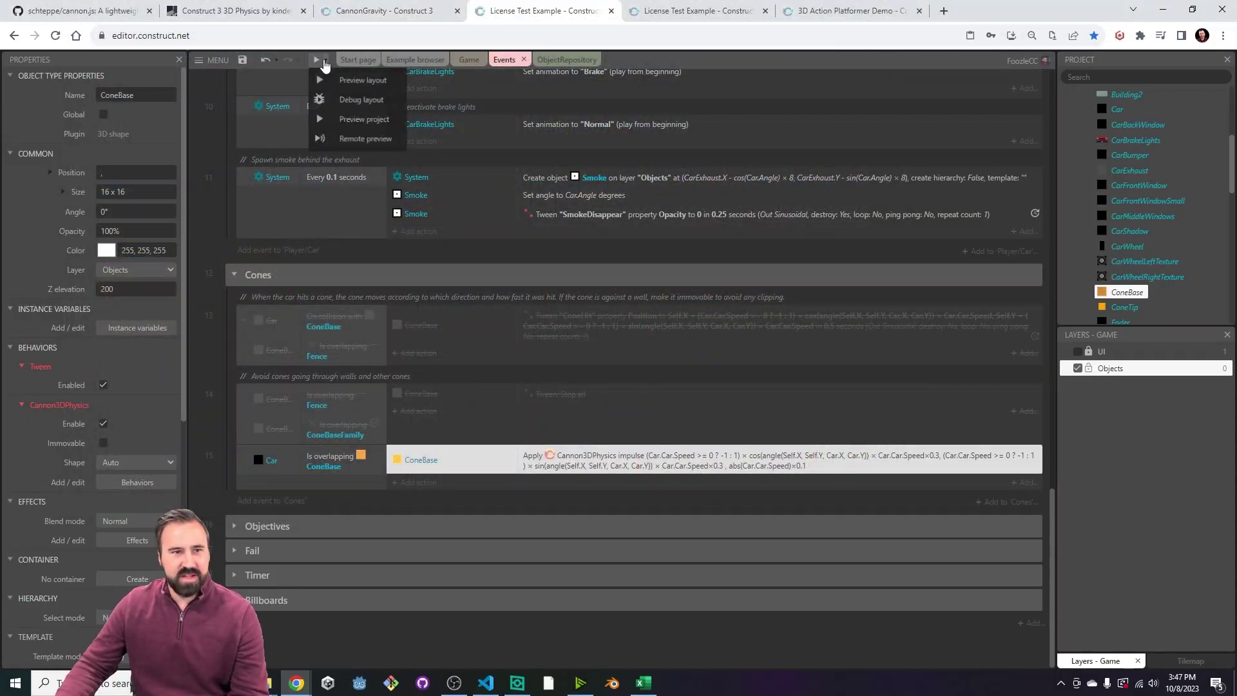
Run the layout in debug mode, start the test, drive briefly while checking the performance figures, and close the debug window.
{"action": "left_click", "coordinate": [361, 100]}
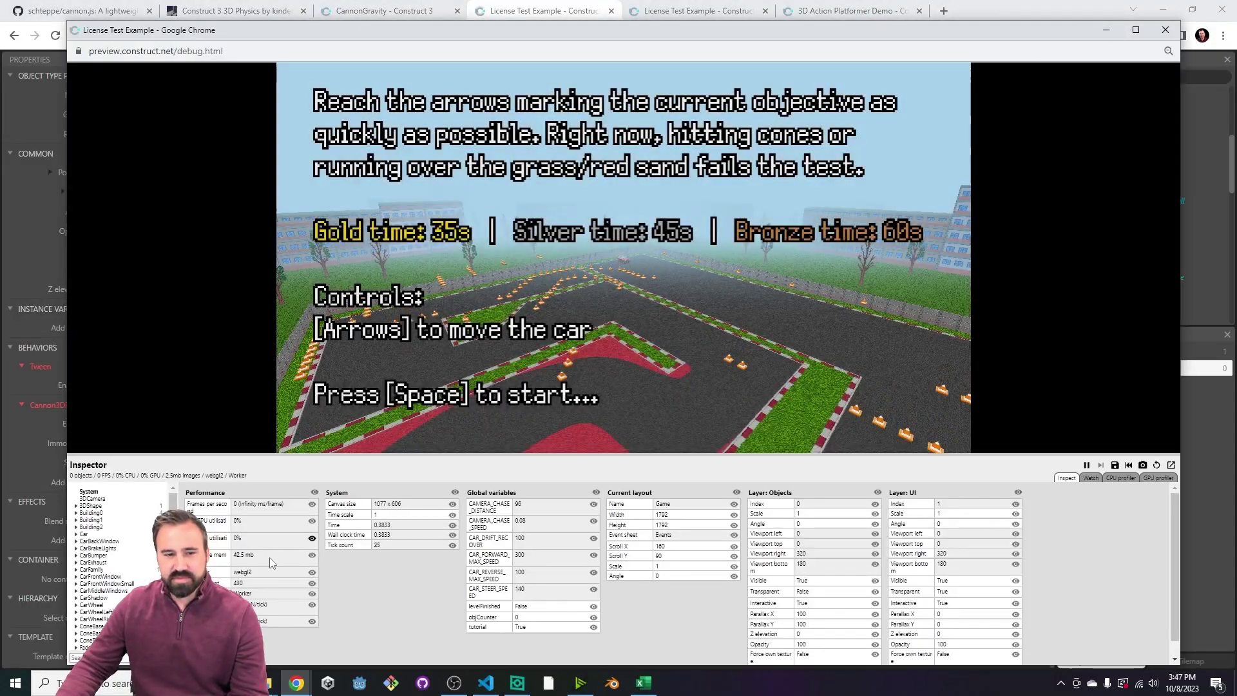
{"action": "key", "text": "space"}
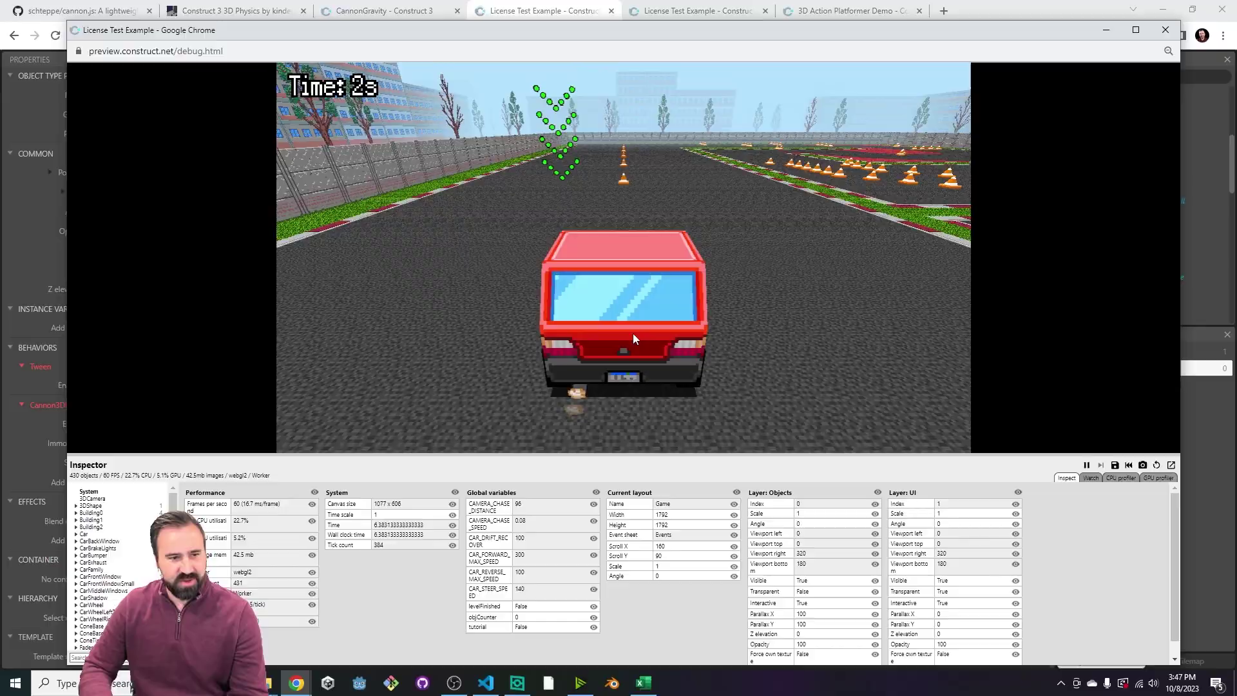
{"action": "key", "text": "Up"}
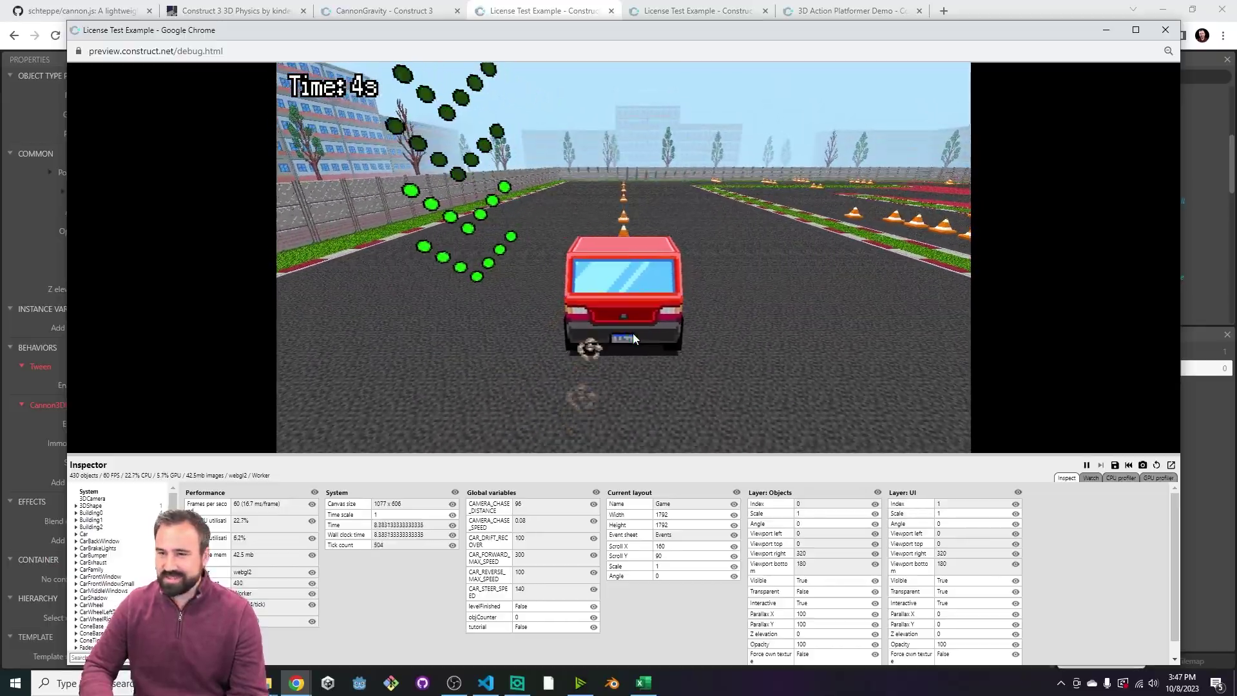
{"action": "key", "text": "Left"}
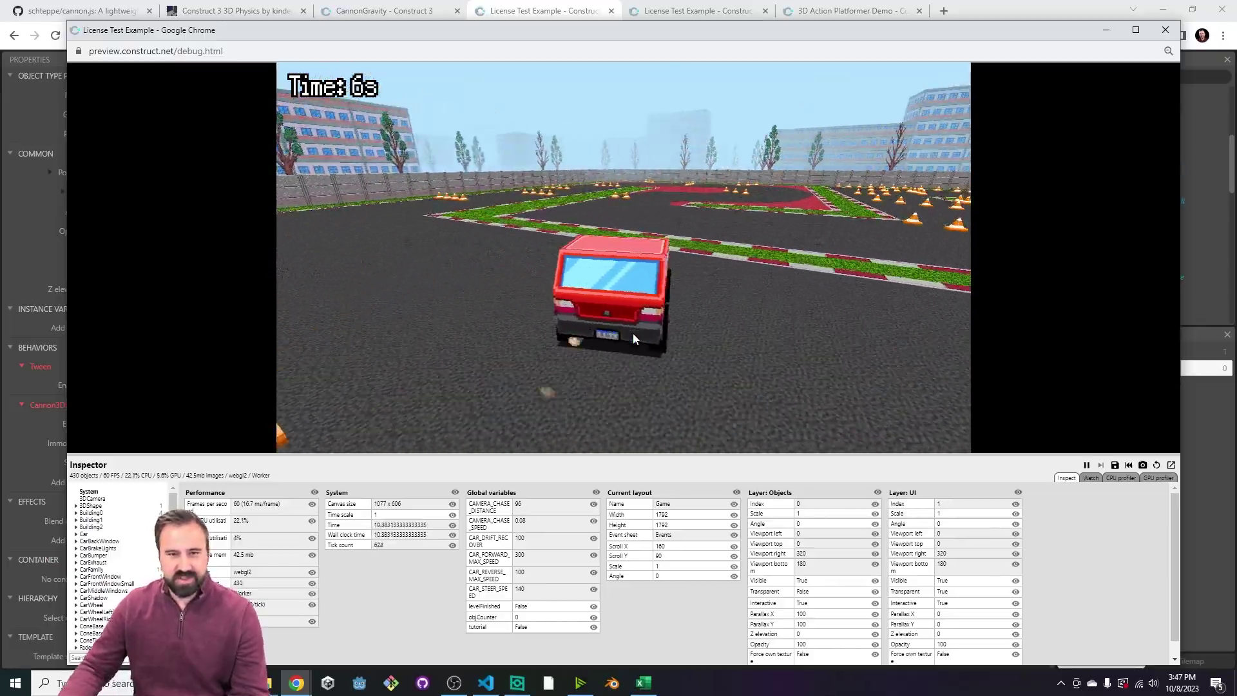
{"action": "left_click", "coordinate": [1165, 31]}
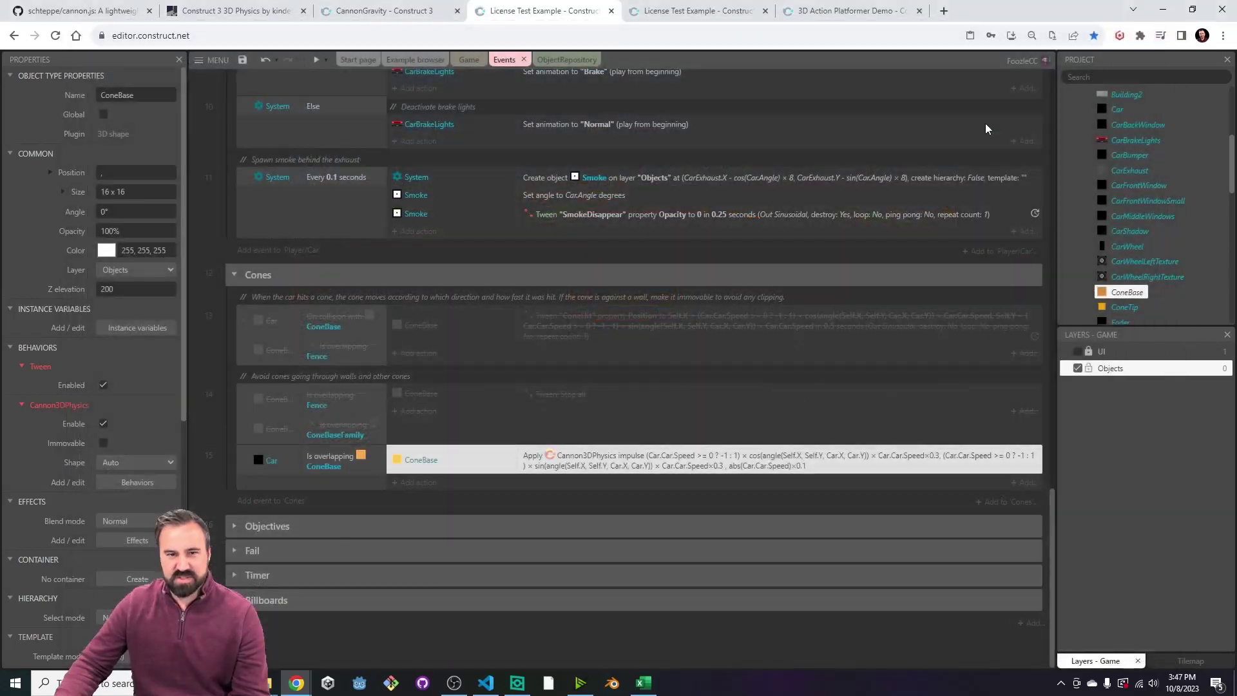
Debug the Game layout with the added CONES layer in a maximized window and check the cone object counts in the inspector.
{"action": "left_click", "coordinate": [468, 59]}
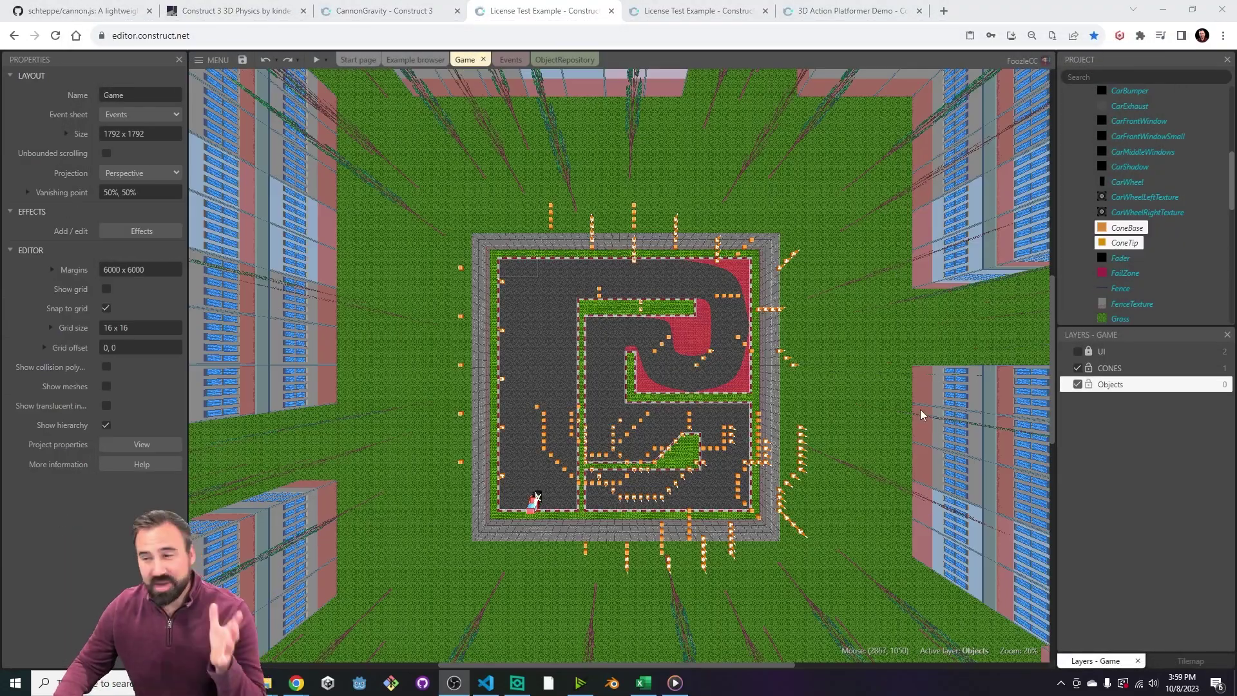
{"action": "left_click", "coordinate": [326, 60]}
{"action": "left_click", "coordinate": [350, 103]}
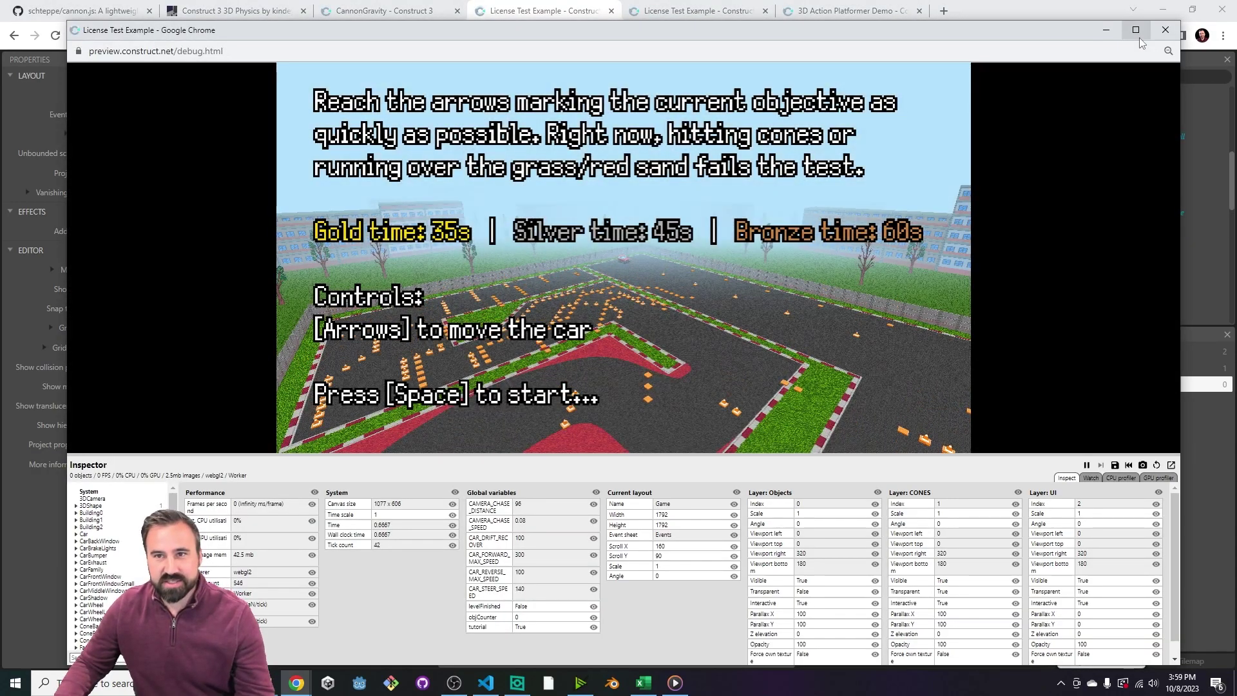
{"action": "left_click", "coordinate": [1136, 30]}
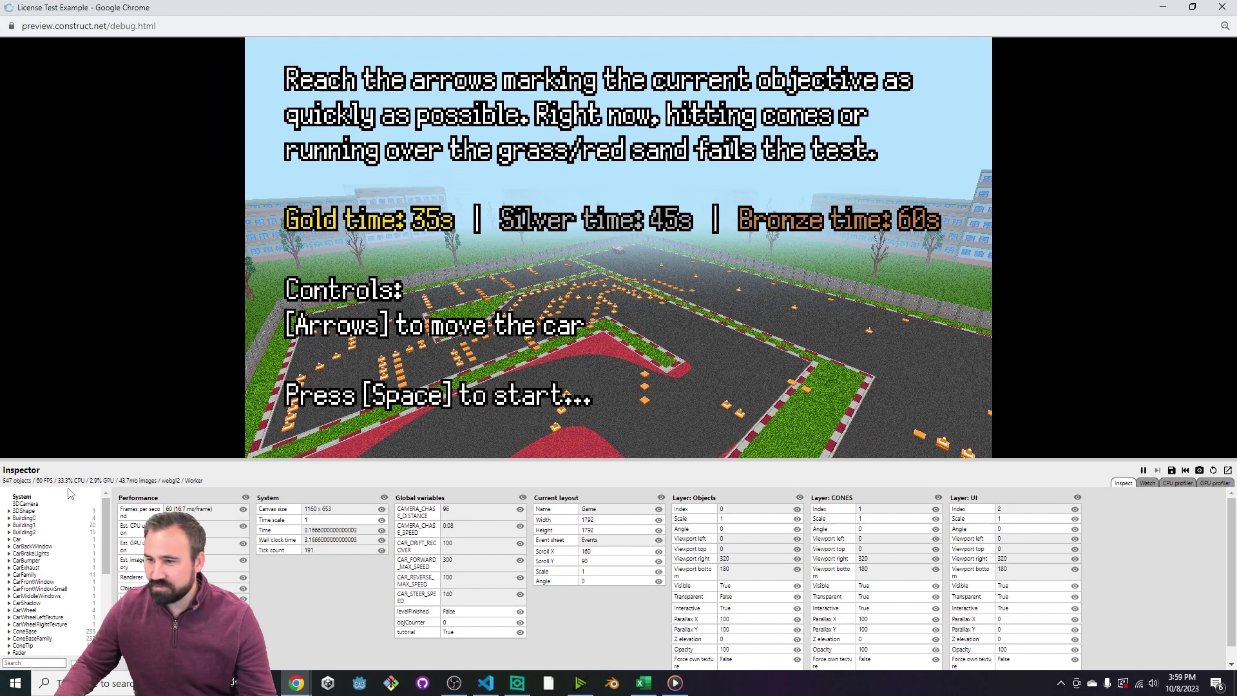
{"action": "scroll", "coordinate": [84, 585], "scroll_direction": "down", "scroll_amount": 1}
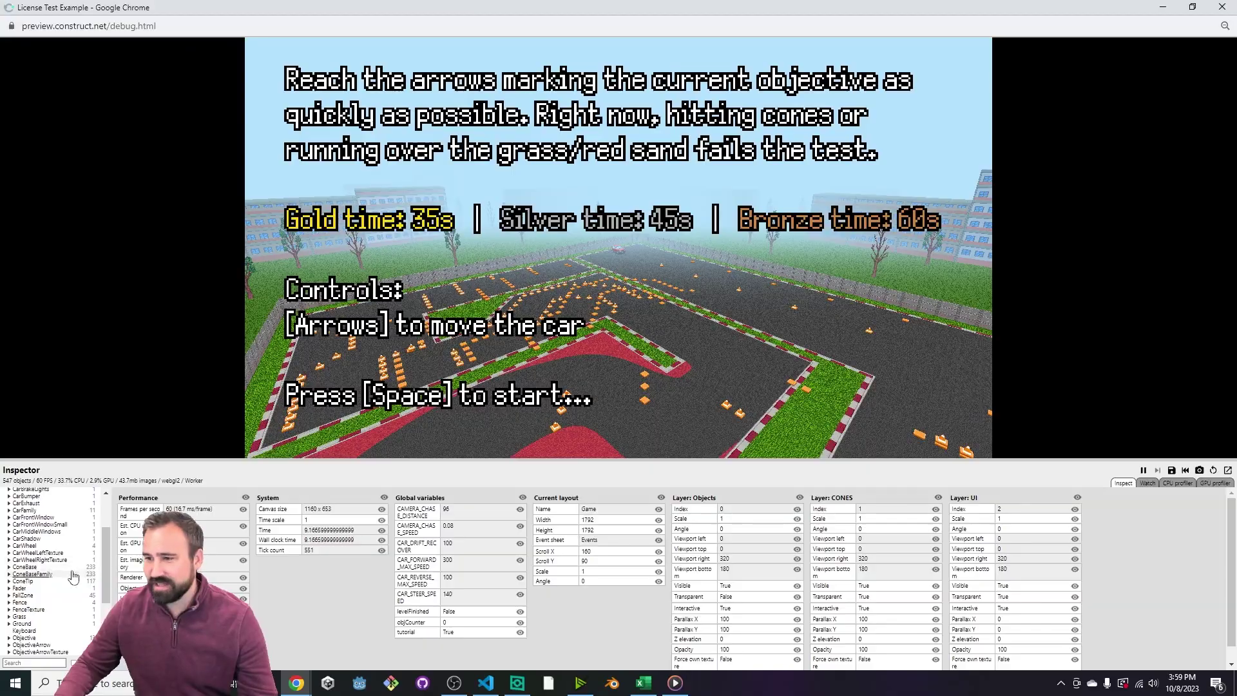
Start the test in the debug preview and drive the car through the many cones around the track while monitoring performance.
{"action": "key", "text": "space"}
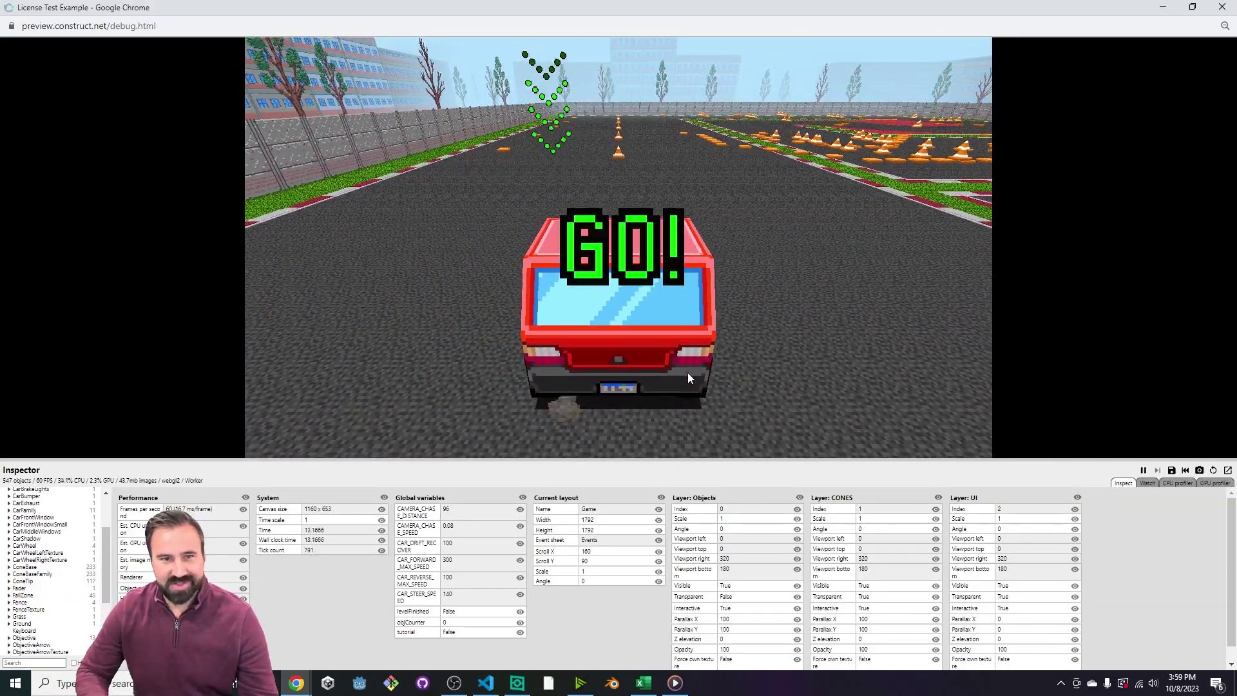
{"action": "key", "text": "Up"}
{"action": "key", "text": "Right"}
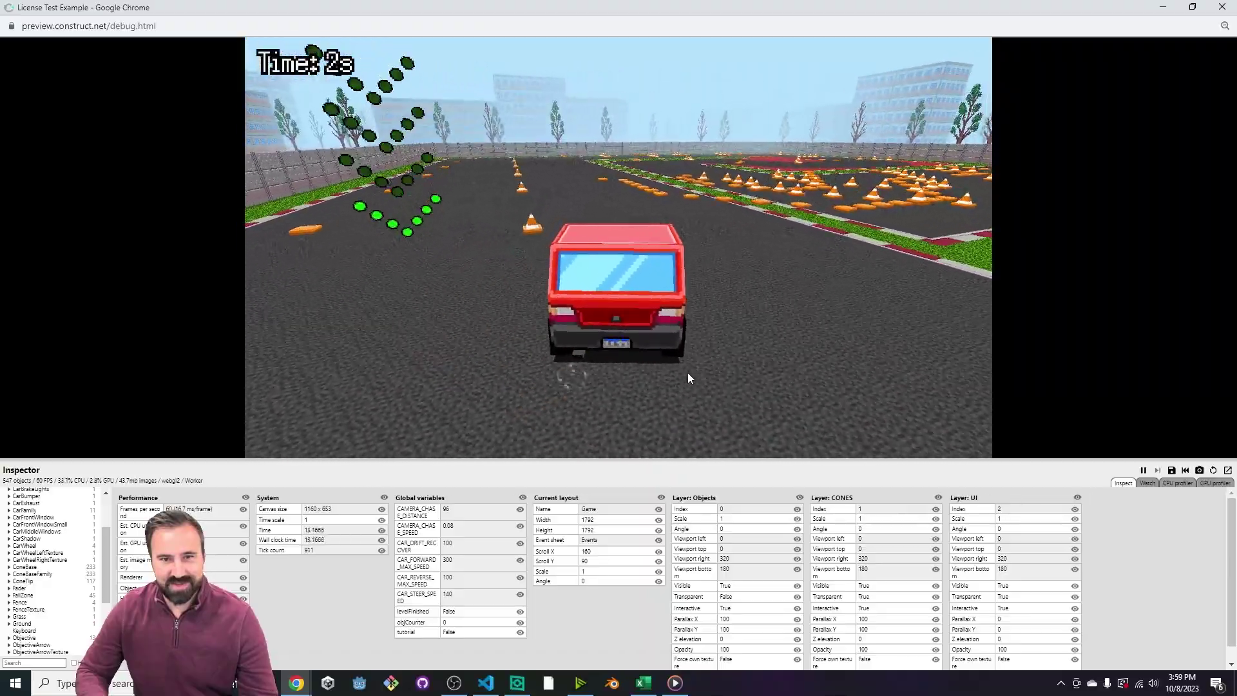
{"action": "key", "text": "Right"}
{"action": "key", "text": "Right"}
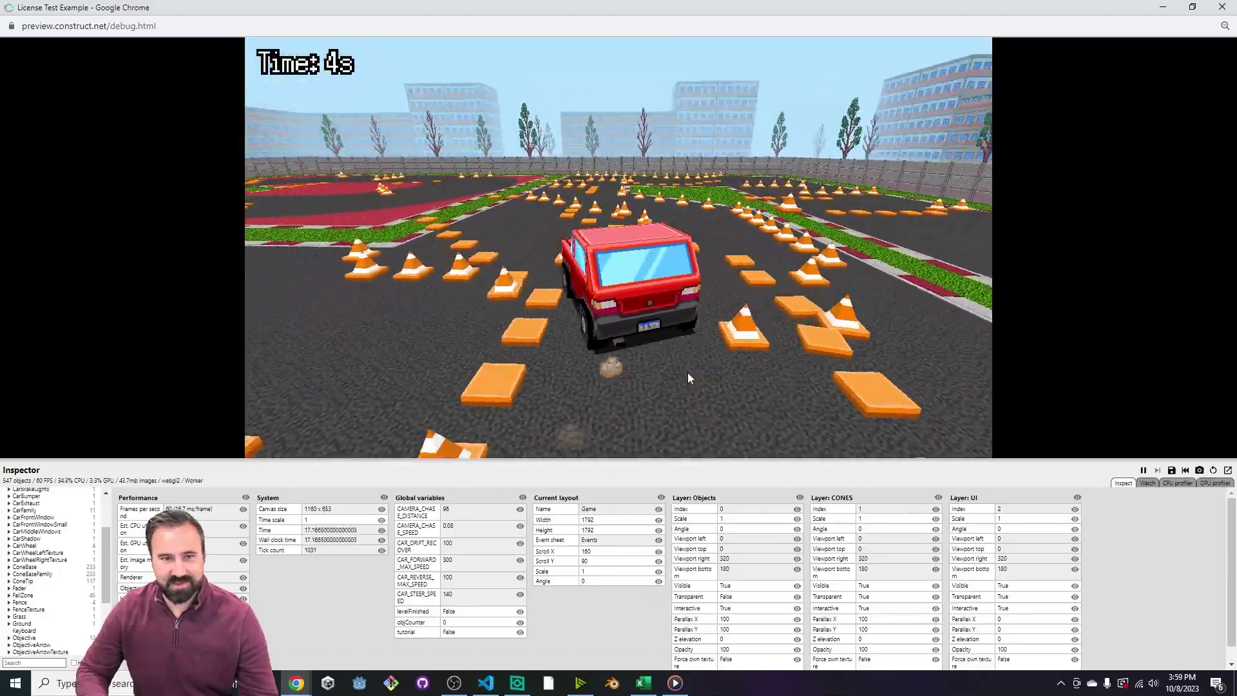
{"action": "key", "text": "Left"}
{"action": "key", "text": "Right"}
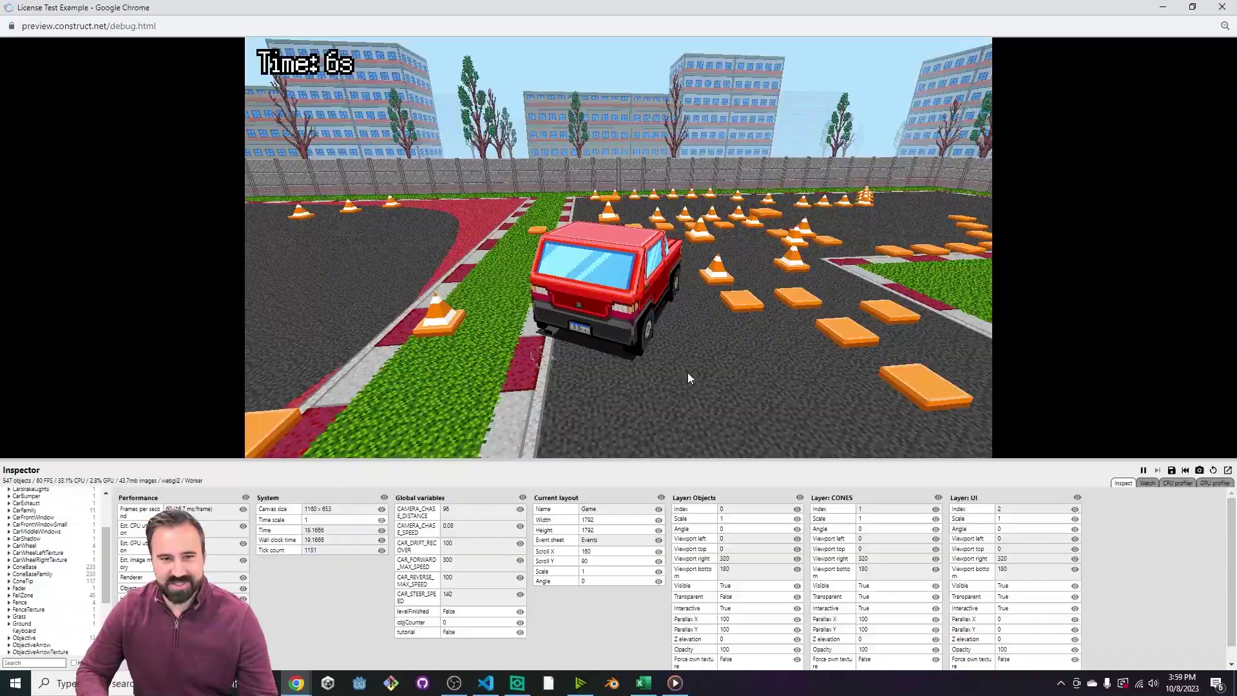
{"action": "key", "text": "Right"}
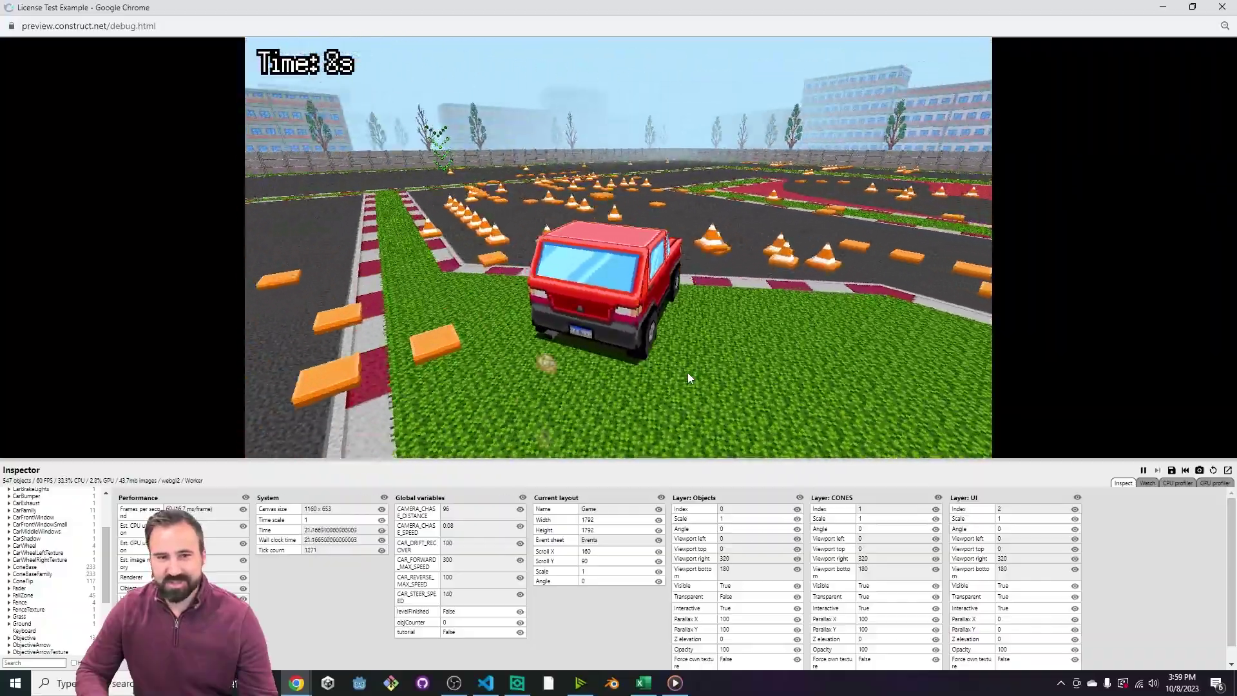
{"action": "key", "text": "Left"}
{"action": "key", "text": "Right"}
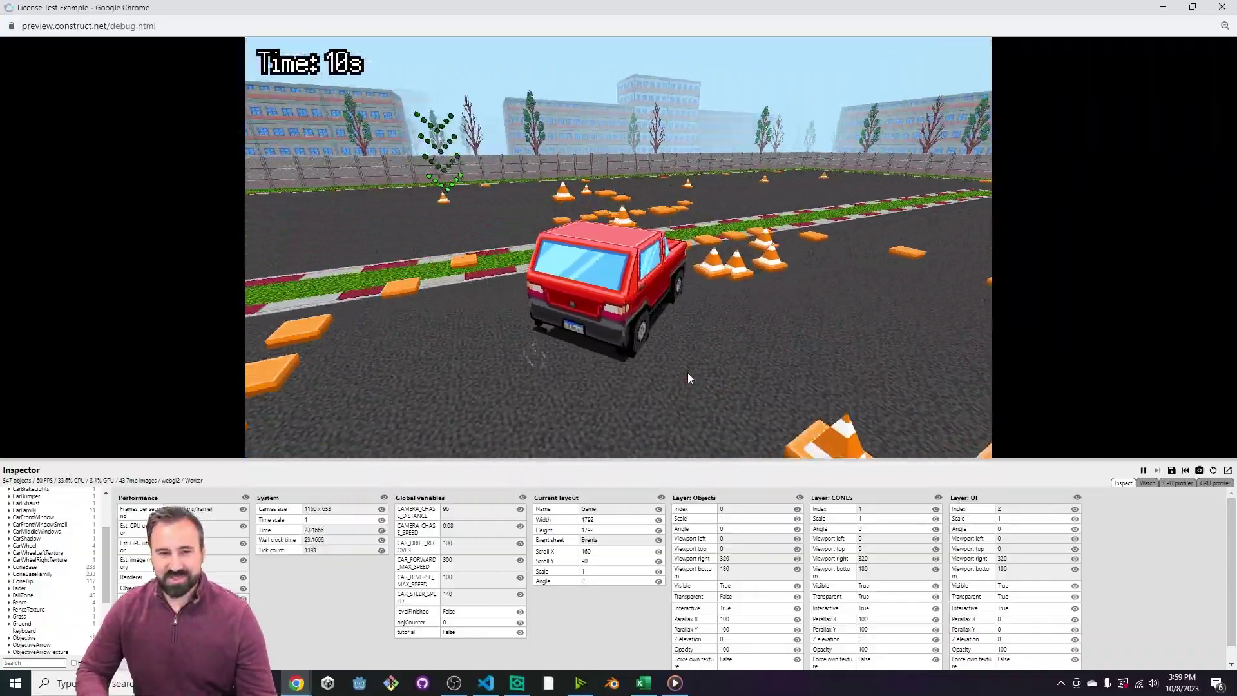
{"action": "key", "text": "Right"}
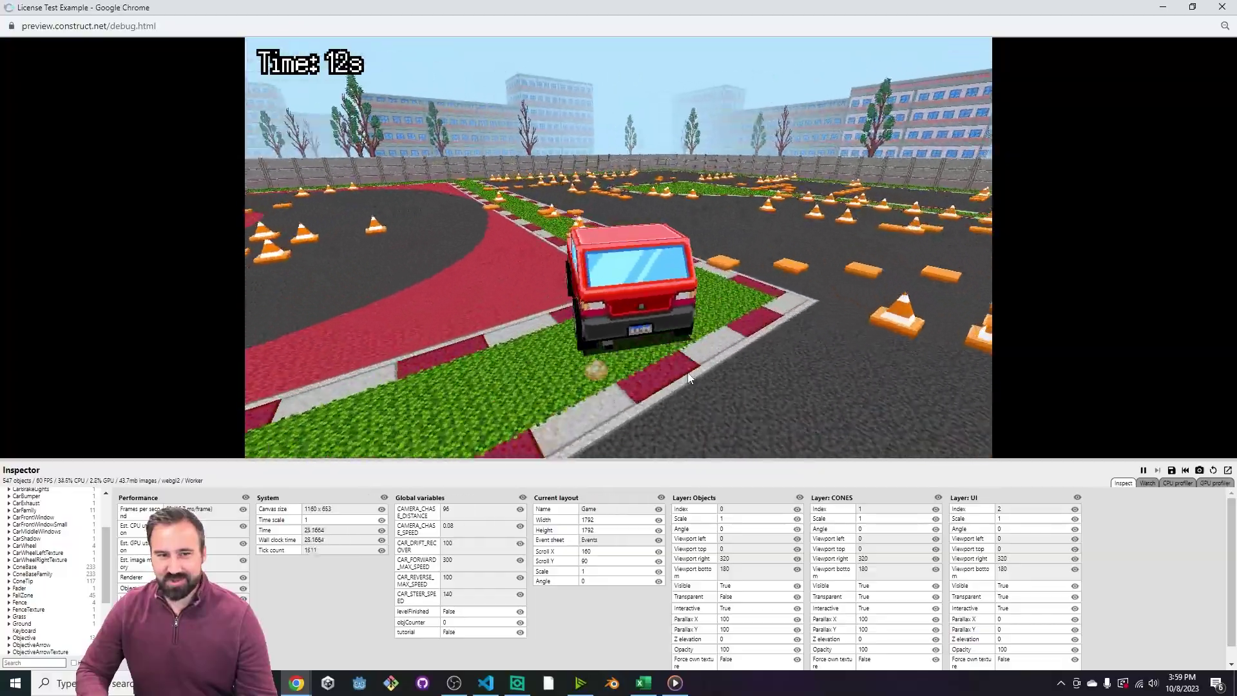
{"action": "key", "text": "Right"}
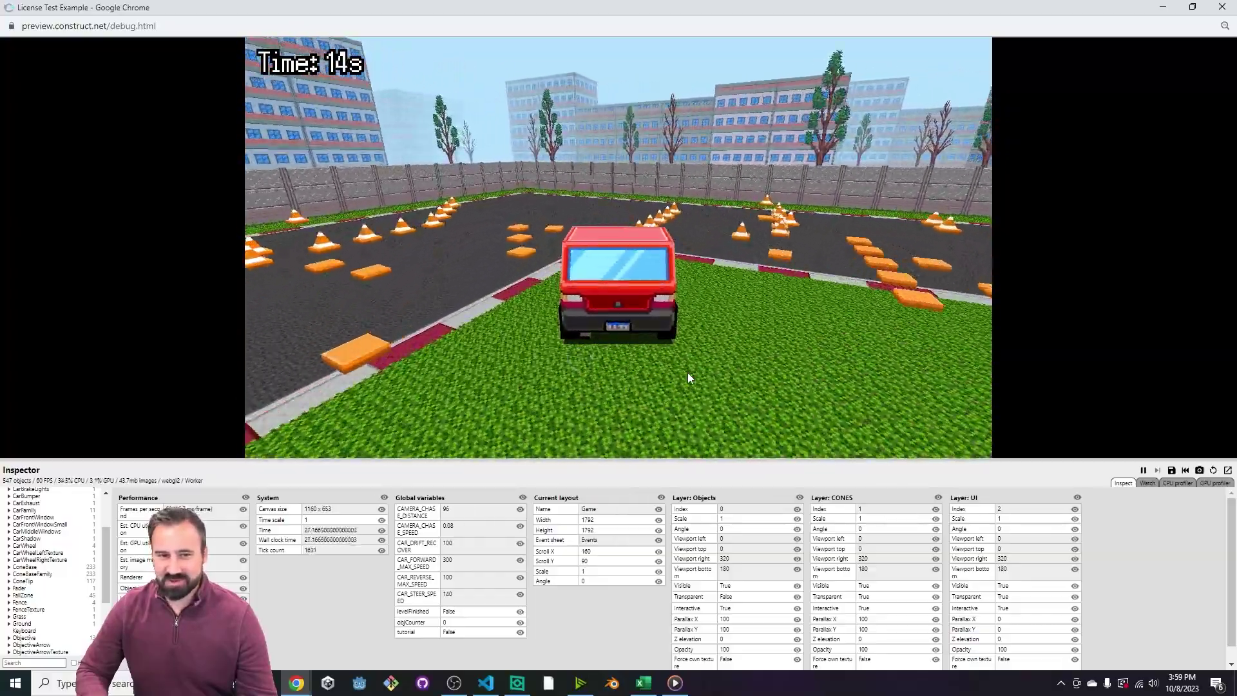
{"action": "key", "text": "Right"}
{"action": "key", "text": "Right"}
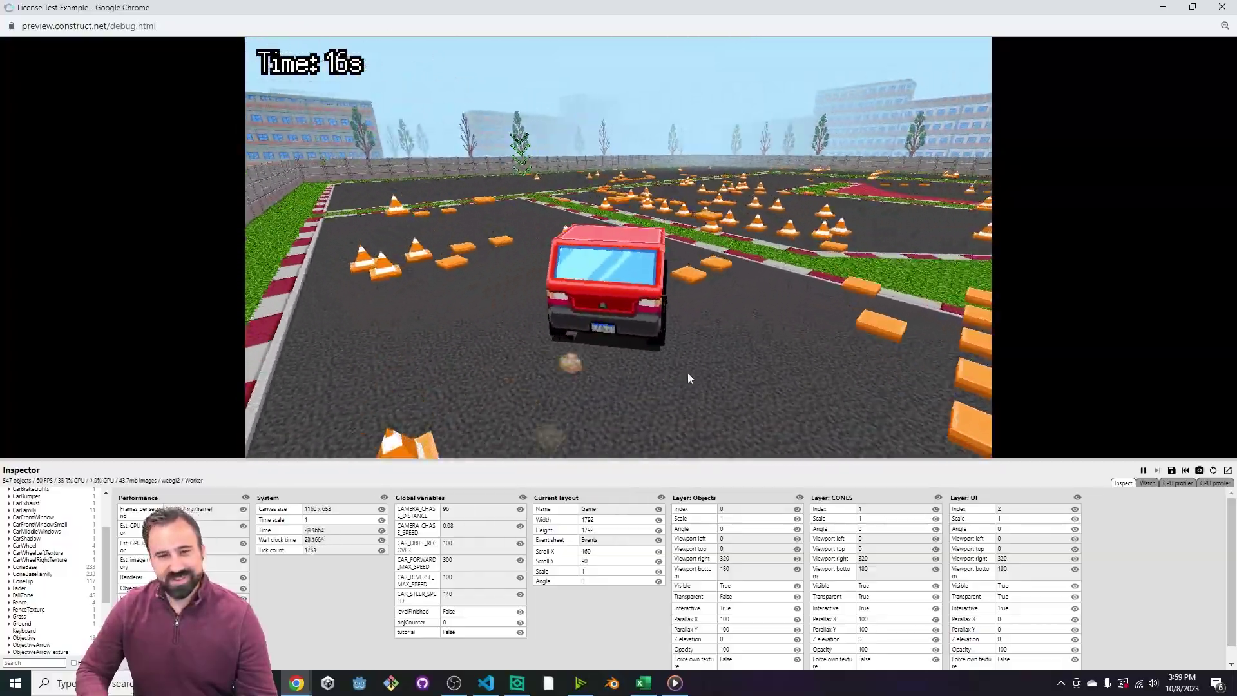
{"action": "key", "text": "Up"}
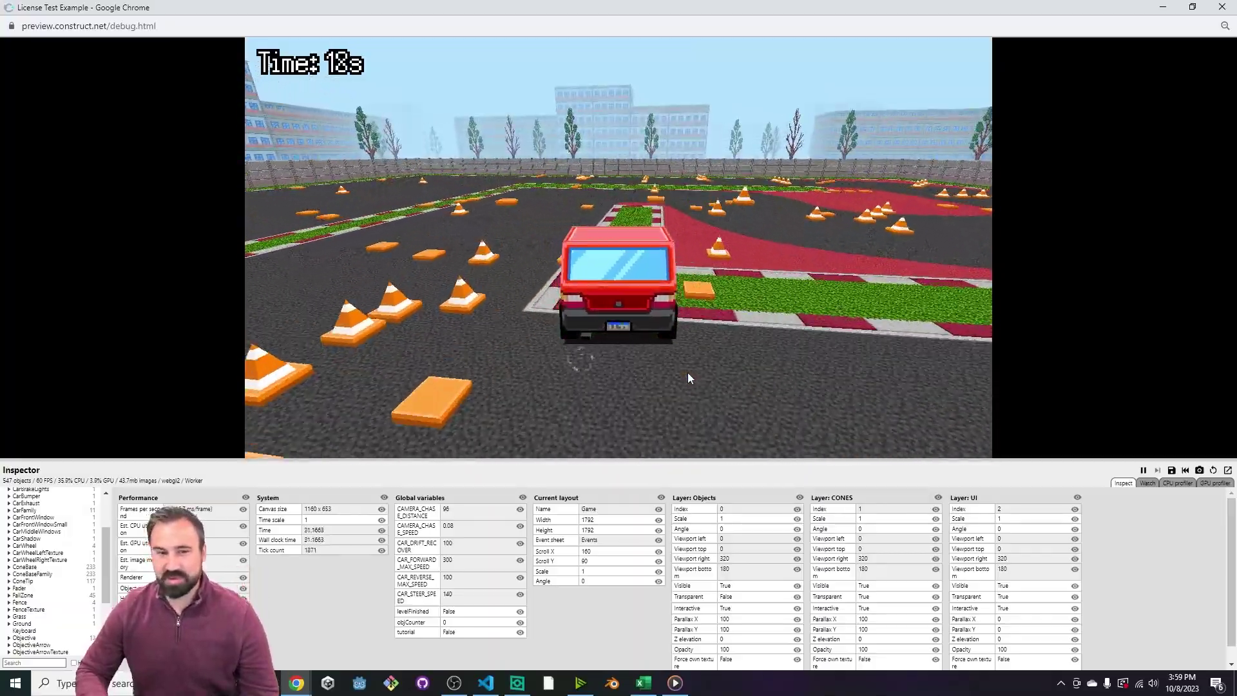
{"action": "key", "text": "Right"}
{"action": "key", "text": "Right"}
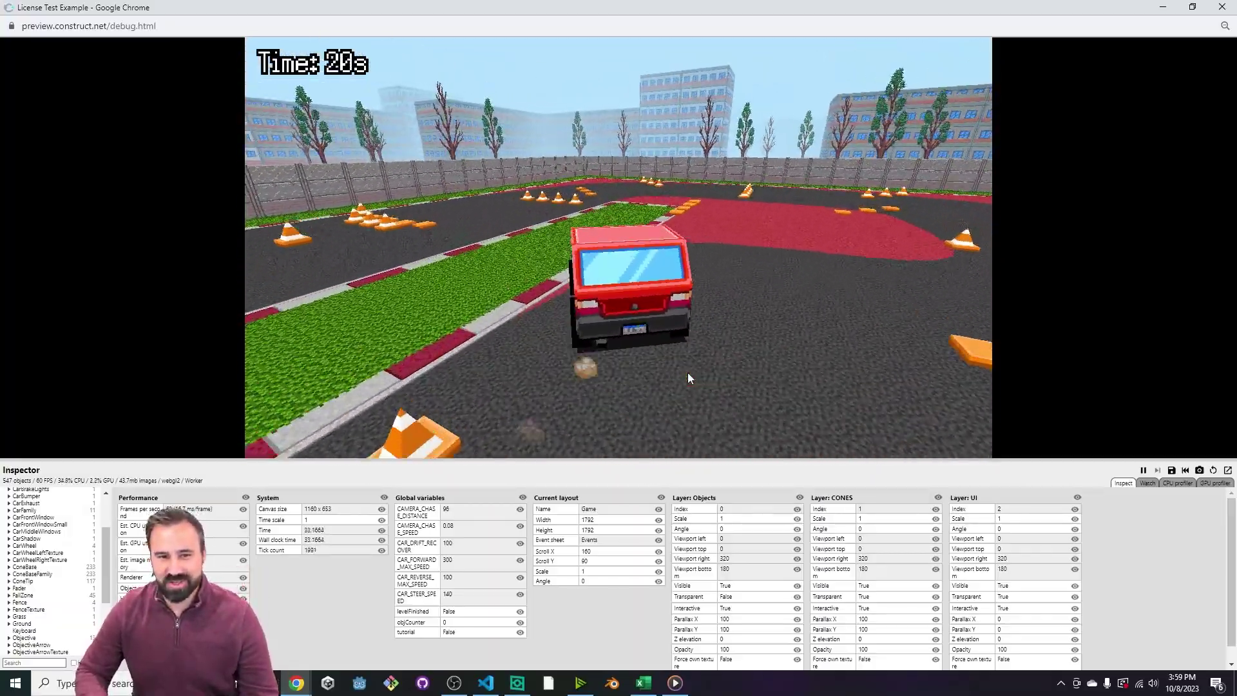